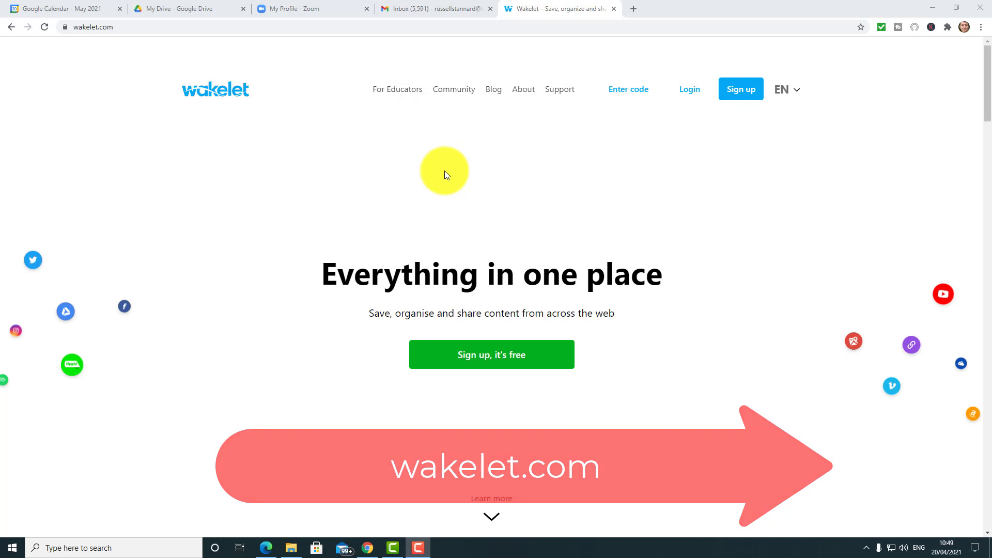
# Start the sign-up, and from the account's home page open the community showcase collection "Global collaboration with Microsoft Tools".
pyautogui.click(742, 91)
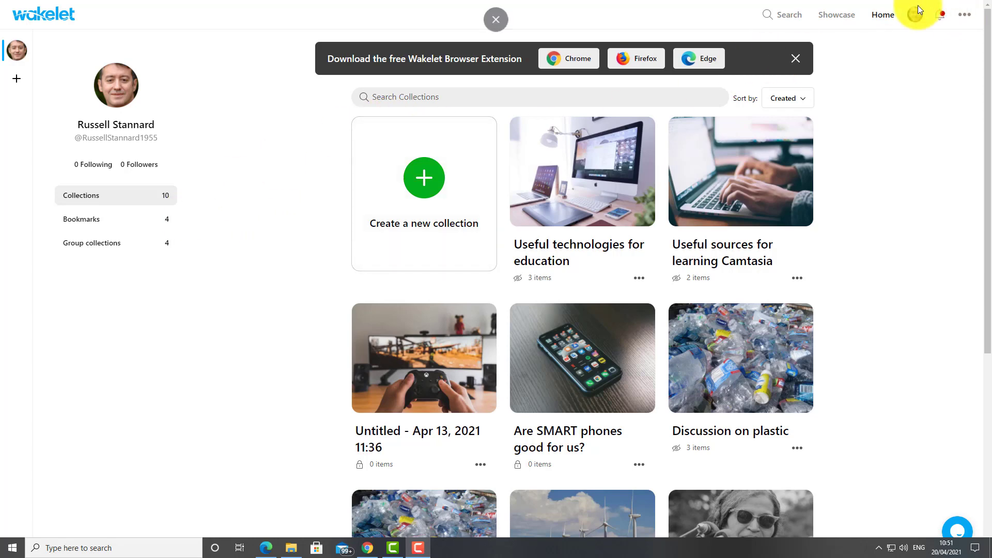
pyautogui.press('F11')
pyautogui.click(846, 17)
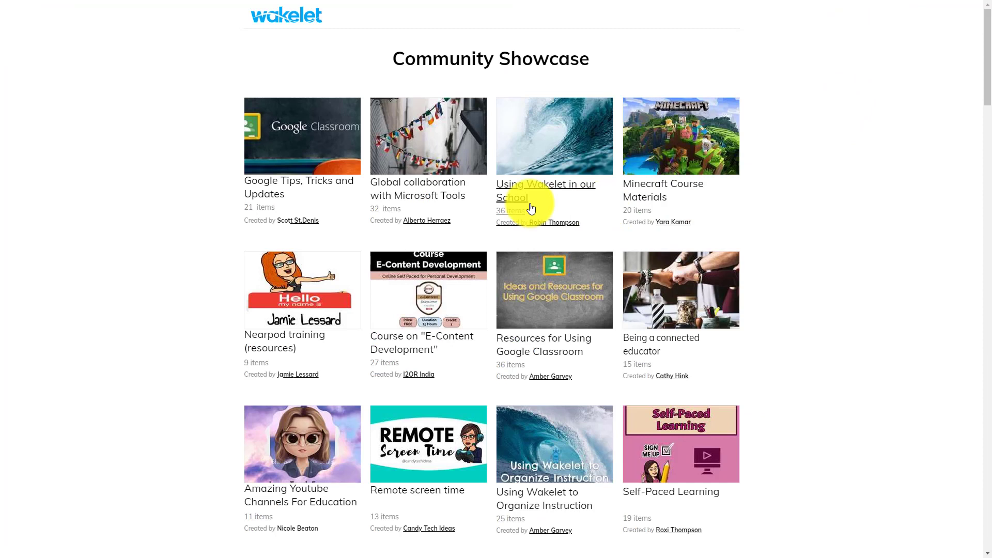
pyautogui.click(439, 144)
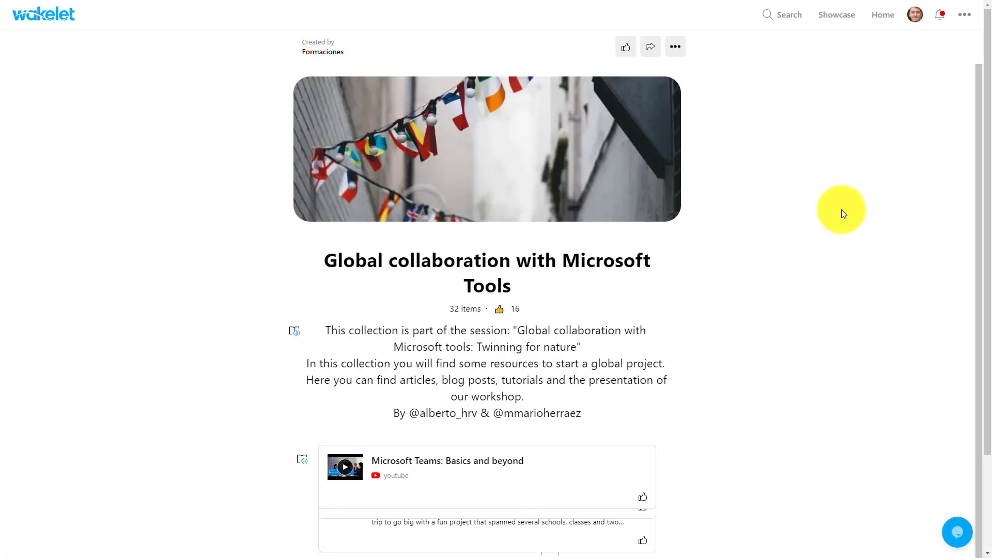
# Look through the showcase collection's text sections, session presentation and Microsoft Teams tutorial videos, and return to its cover image.
pyautogui.scroll(-2, 990, 162)
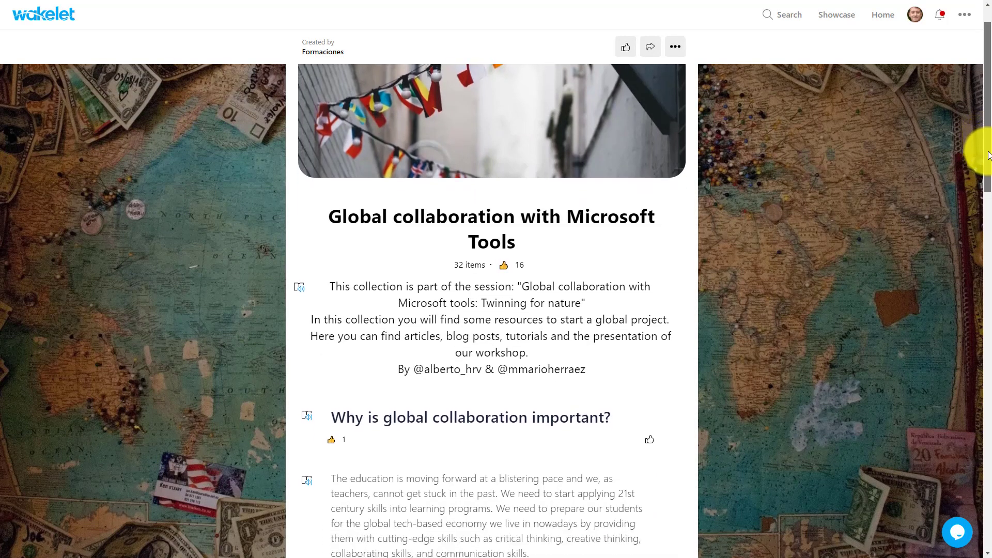
pyautogui.scroll(-4, 990, 171)
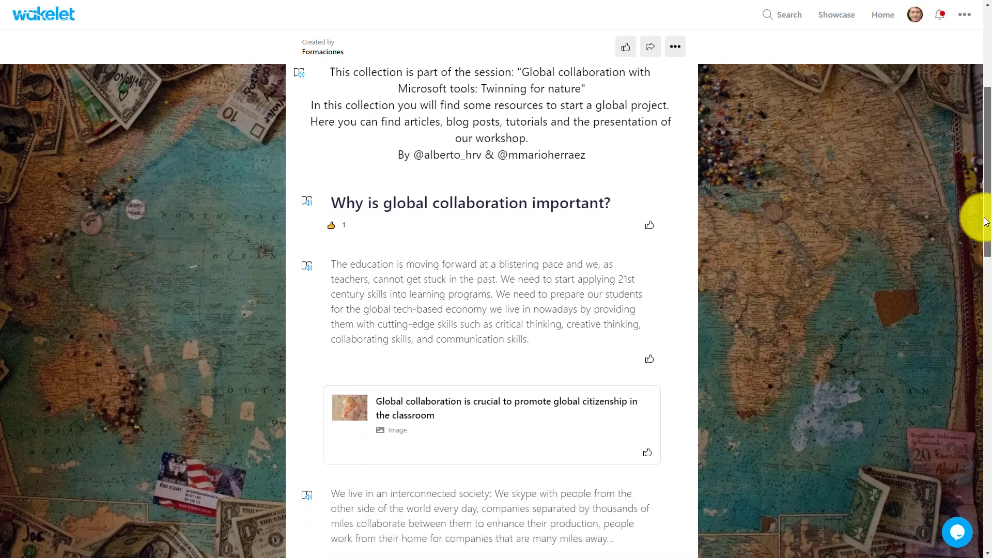
pyautogui.scroll(-4, 981, 229)
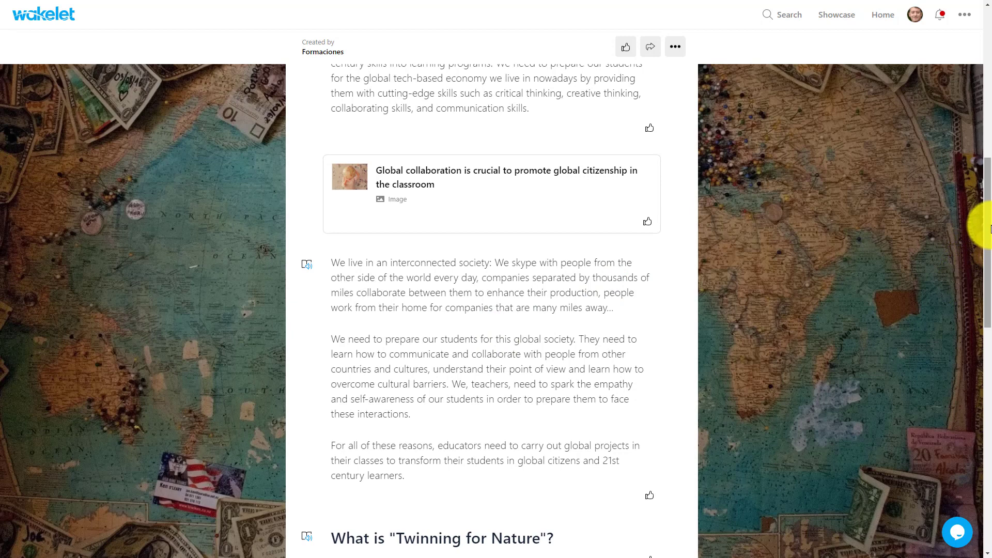
pyautogui.scroll(-1, 991, 246)
pyautogui.moveTo(990, 246); pyautogui.dragTo(956, 377)
pyautogui.moveTo(982, 311); pyautogui.dragTo(455, 370)
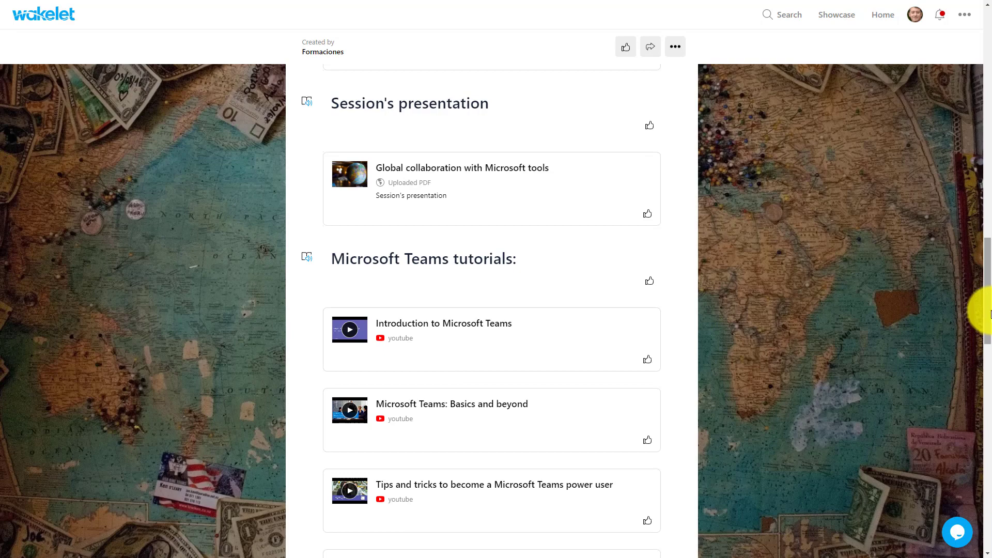
pyautogui.moveTo(984, 310); pyautogui.dragTo(956, 104)
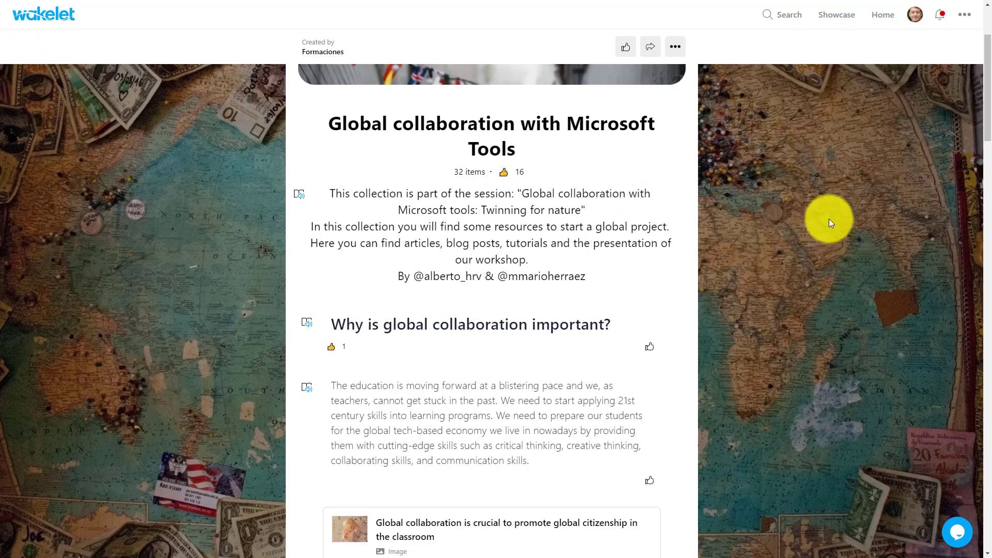
pyautogui.scroll(3, 985, 124)
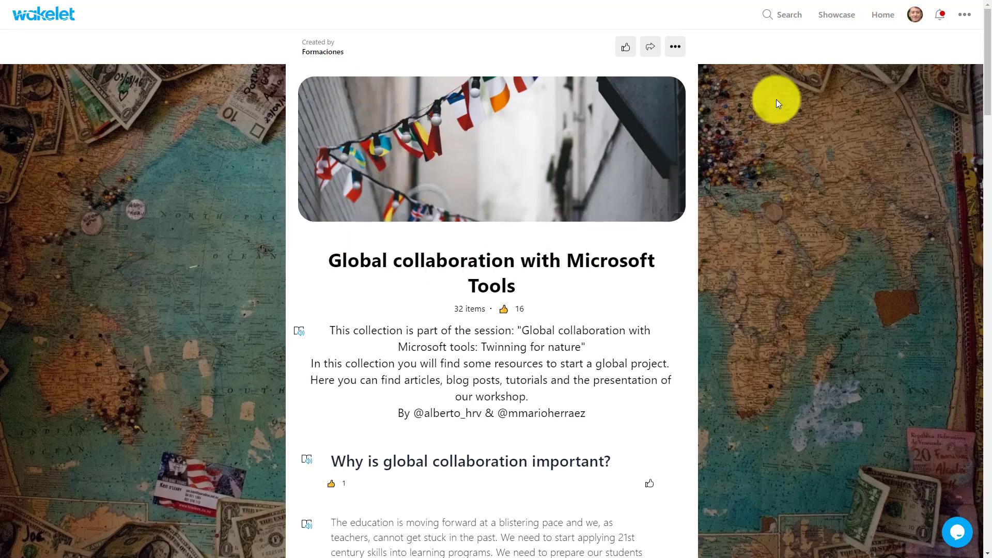
pyautogui.scroll(-1, 989, 96)
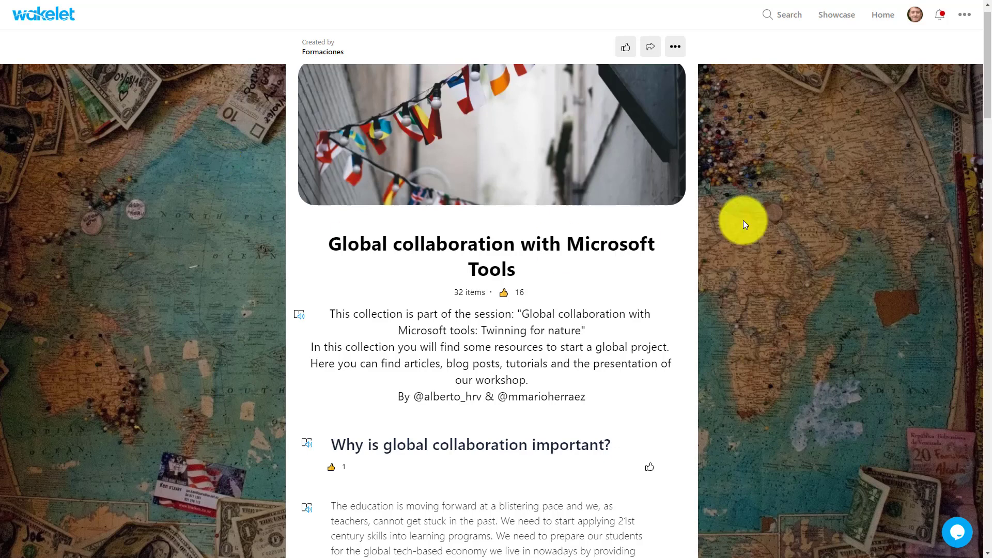
pyautogui.moveTo(990, 82); pyautogui.dragTo(913, 98)
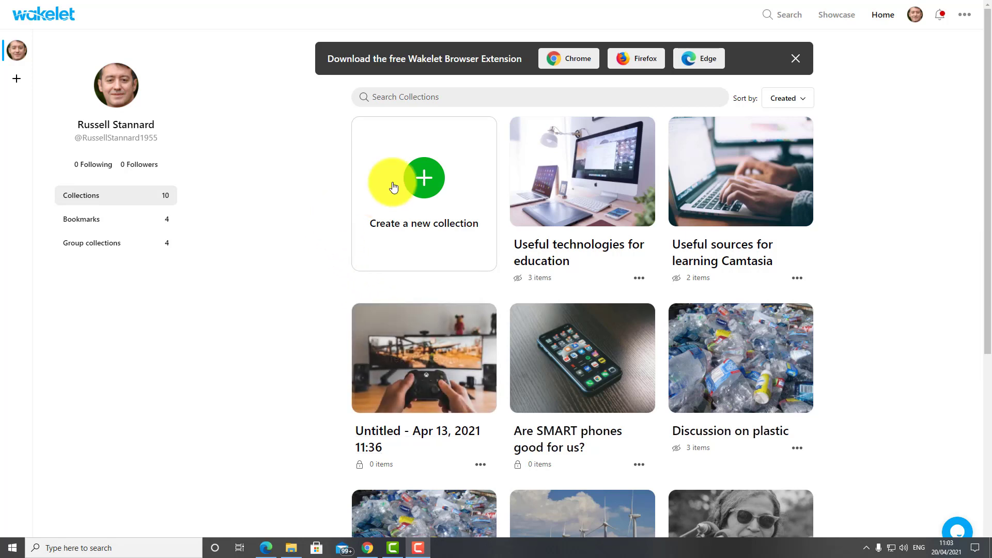
# Create a new collection titled "My Visit to London" with the description "The places I plan to visit when I go to London".
pyautogui.click(421, 184)
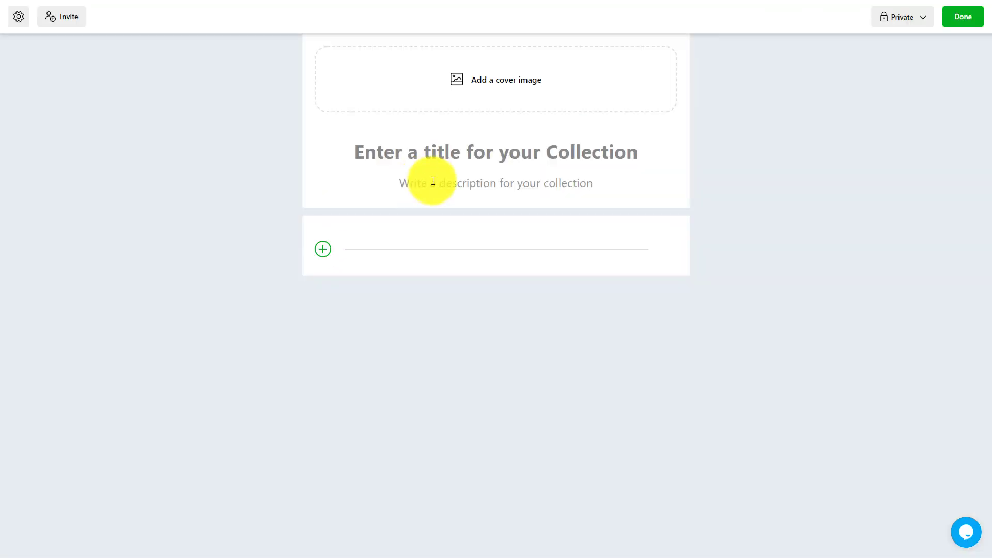
pyautogui.click(523, 154)
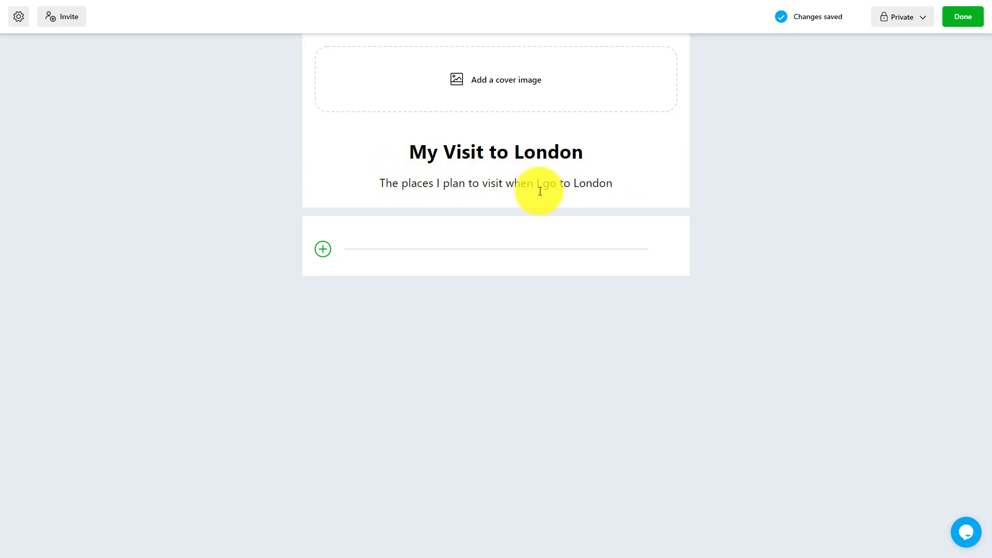
# Search Unsplash for "London", use the Big Ben and bridge photo as the collection's cover, and display it as a Half Cover Image.
pyautogui.click(533, 85)
pyautogui.click(490, 122)
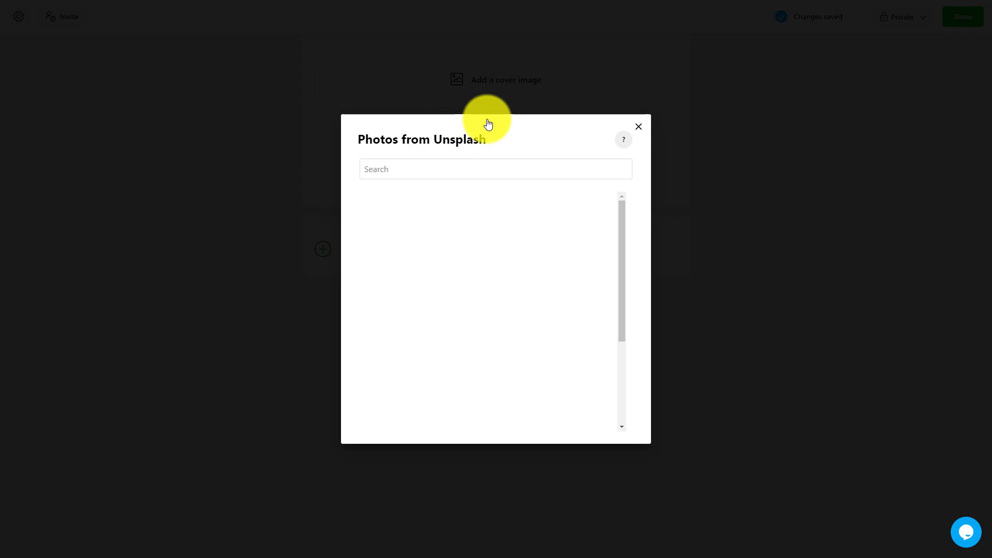
pyautogui.write('L')
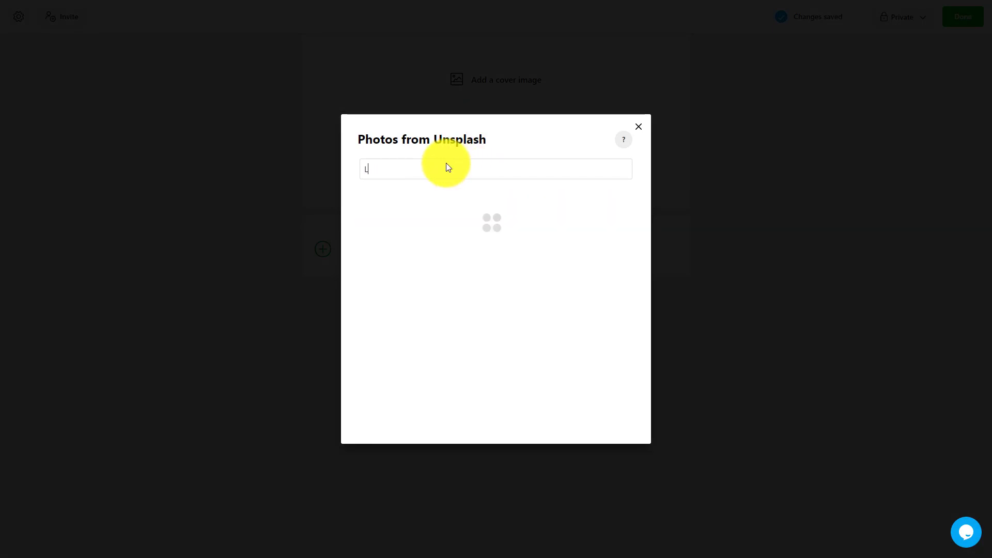
pyautogui.write('ondon')
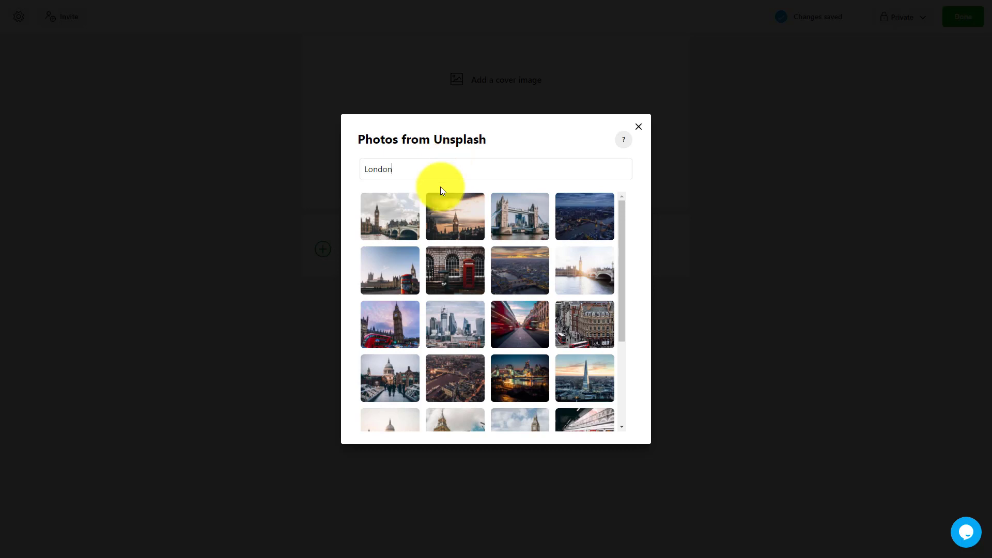
pyautogui.click(395, 225)
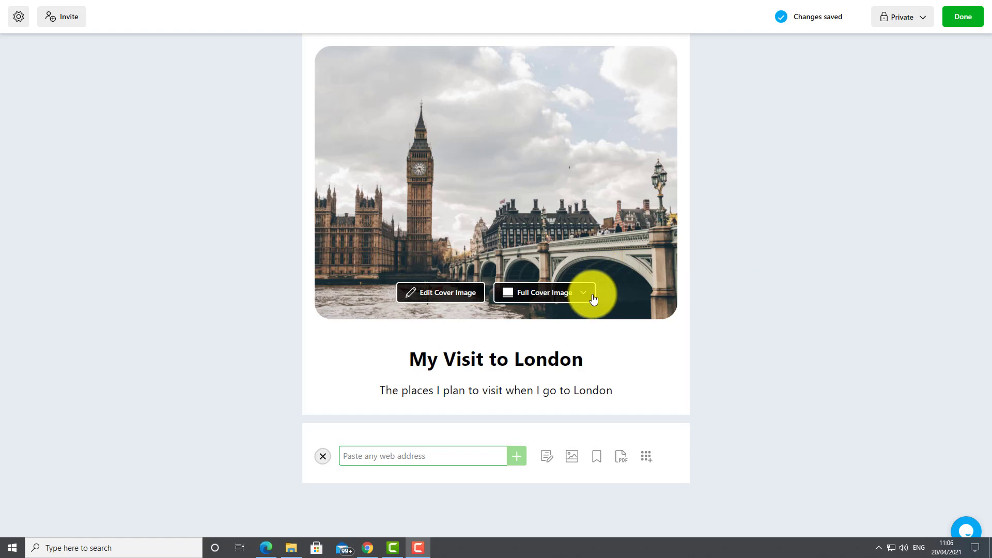
pyautogui.click(583, 293)
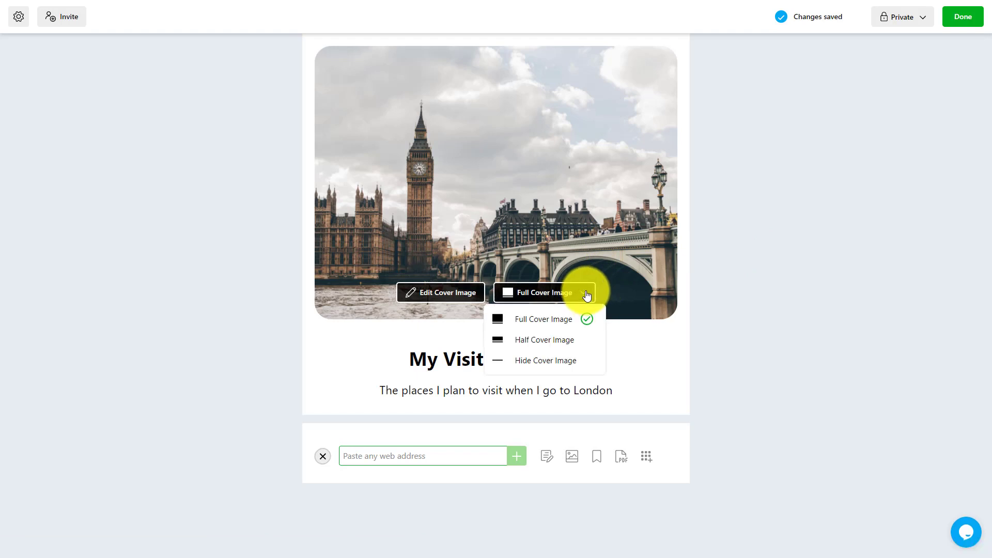
pyautogui.click(538, 341)
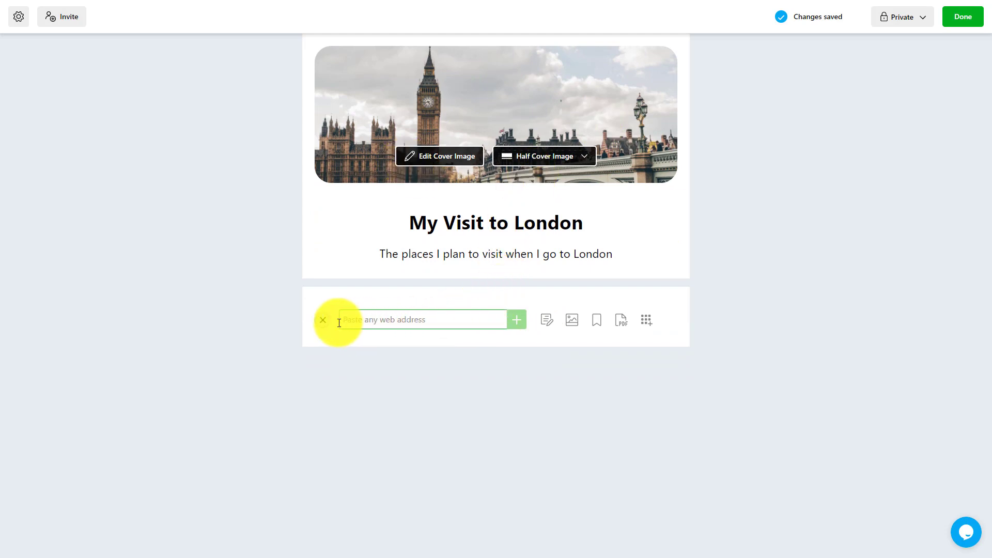
# Start adding a YouTube item to the collection and search YouTube for "London".
pyautogui.click(322, 320)
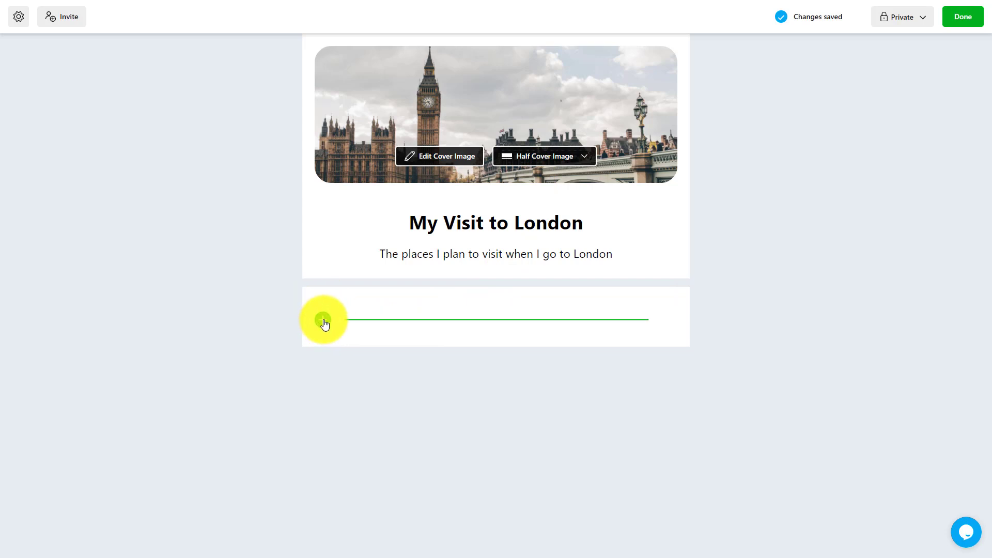
pyautogui.click(323, 320)
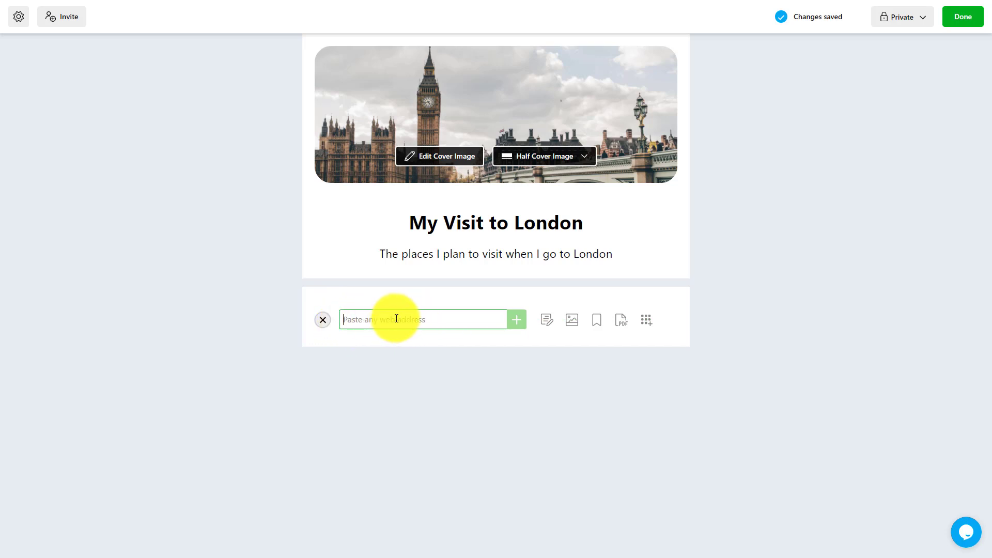
pyautogui.click(646, 321)
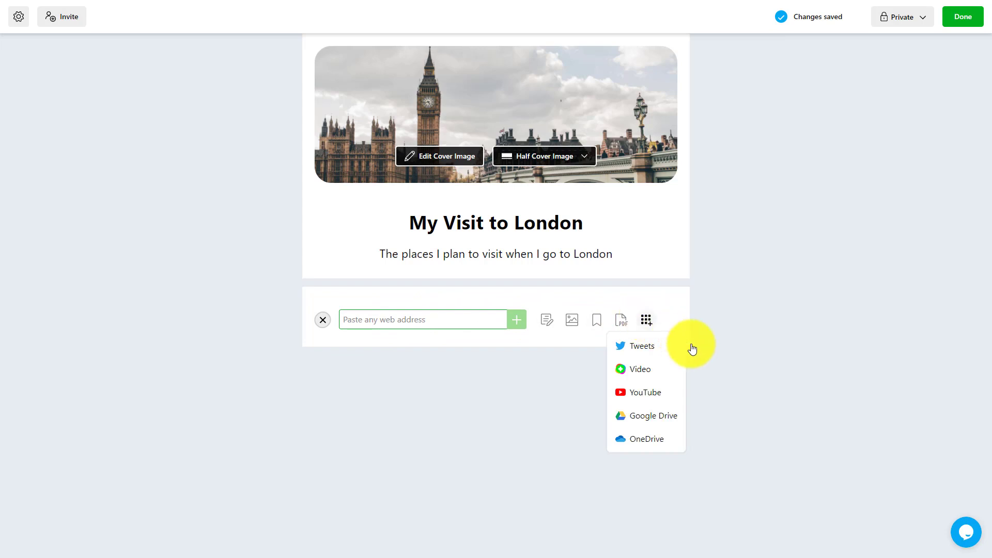
pyautogui.click(646, 393)
pyautogui.click(452, 147)
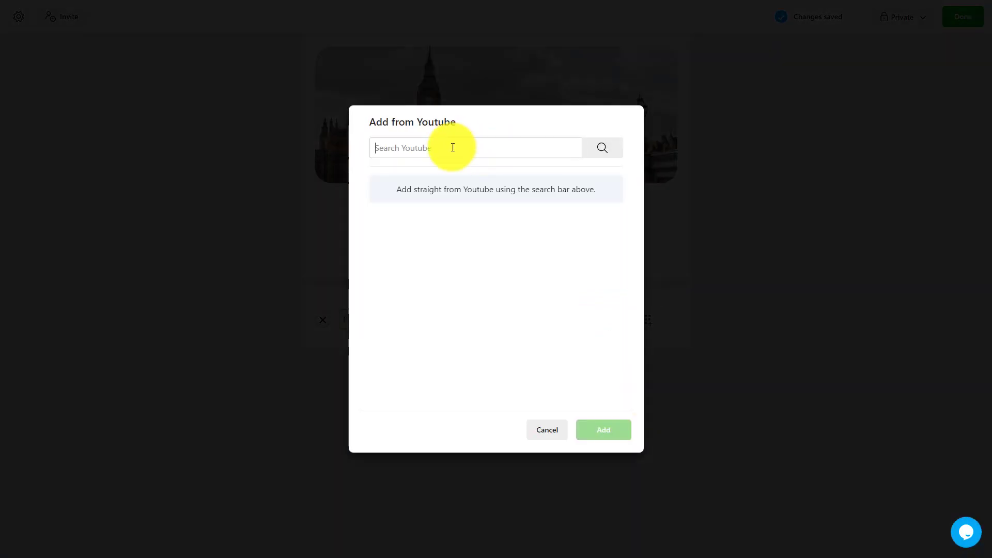
pyautogui.write('London')
pyautogui.click(603, 151)
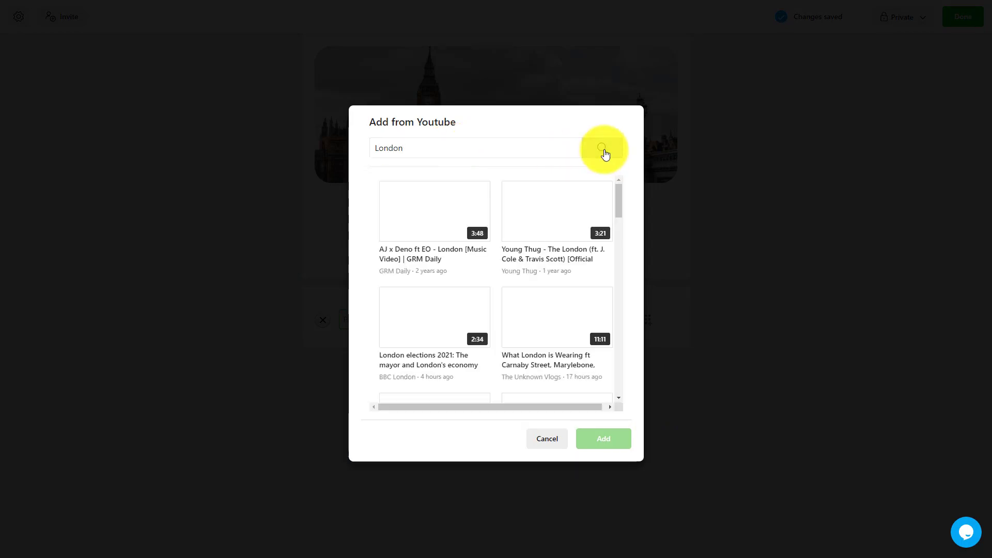
# Change the YouTube search to "Tour of London" and add the video "London - City Tour 2017 (4K) | Let's Travel" to the collection.
pyautogui.click(415, 144)
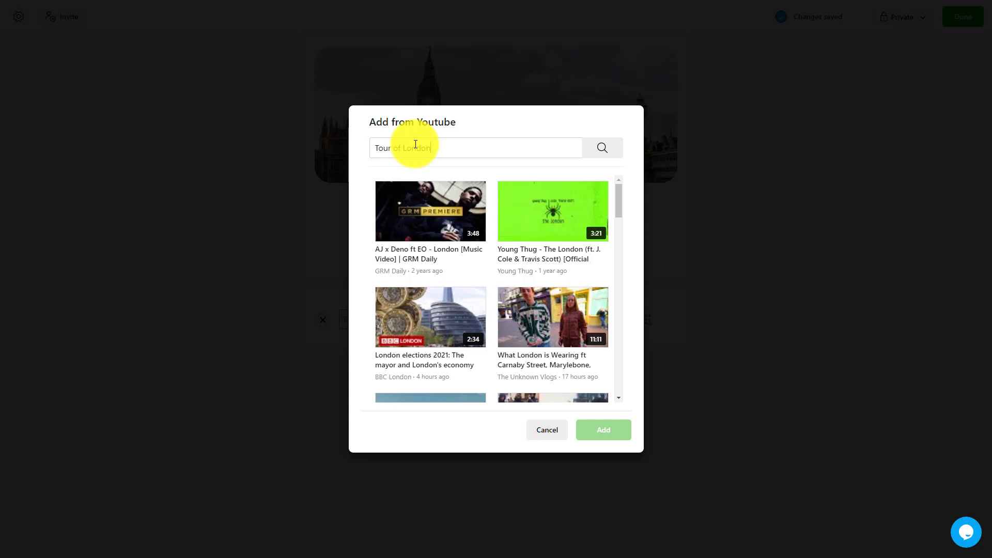
pyautogui.click(602, 150)
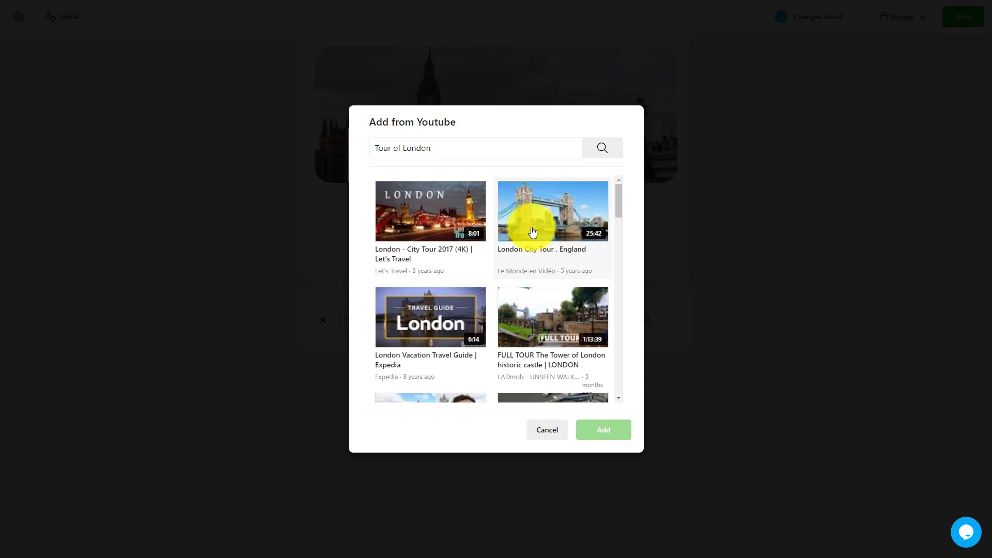
pyautogui.click(427, 212)
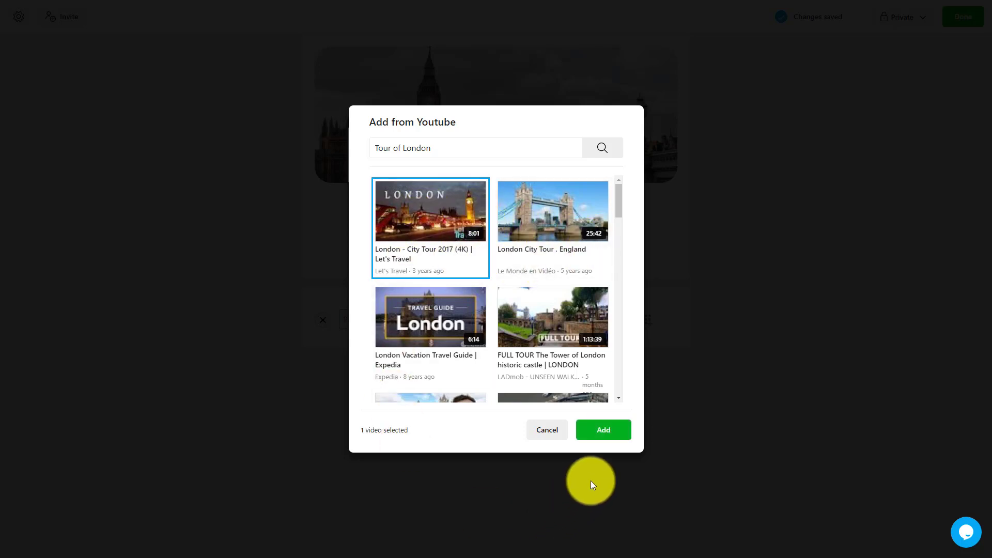
pyautogui.click(600, 431)
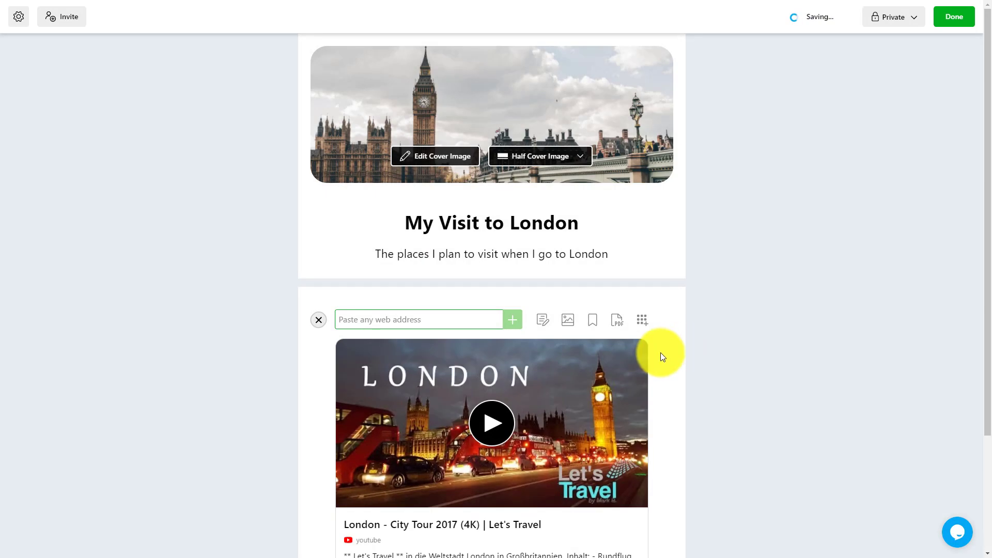
# Open the London city tour video item for editing and delete its entire description.
pyautogui.moveTo(990, 294); pyautogui.dragTo(982, 381)
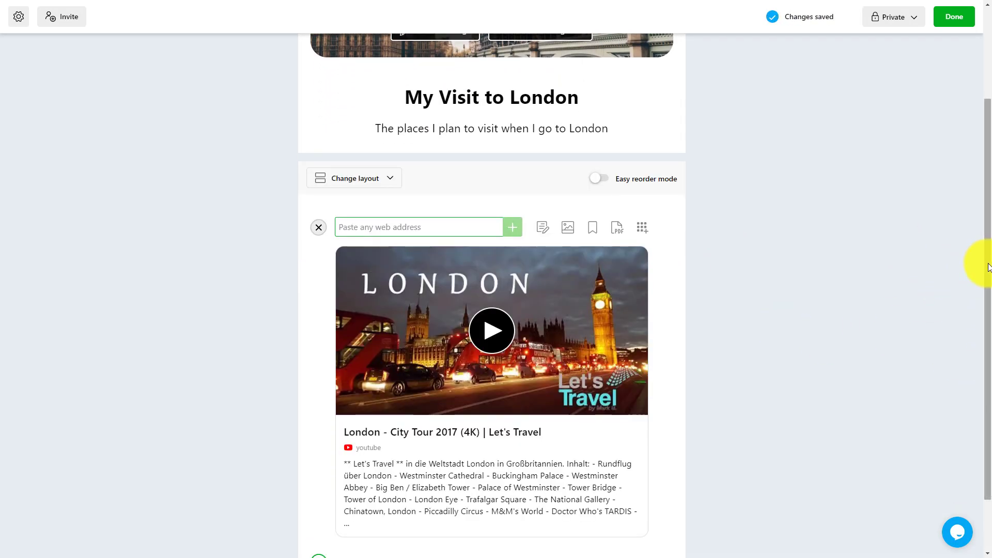
pyautogui.moveTo(978, 264); pyautogui.dragTo(982, 367)
pyautogui.moveTo(381, 401)
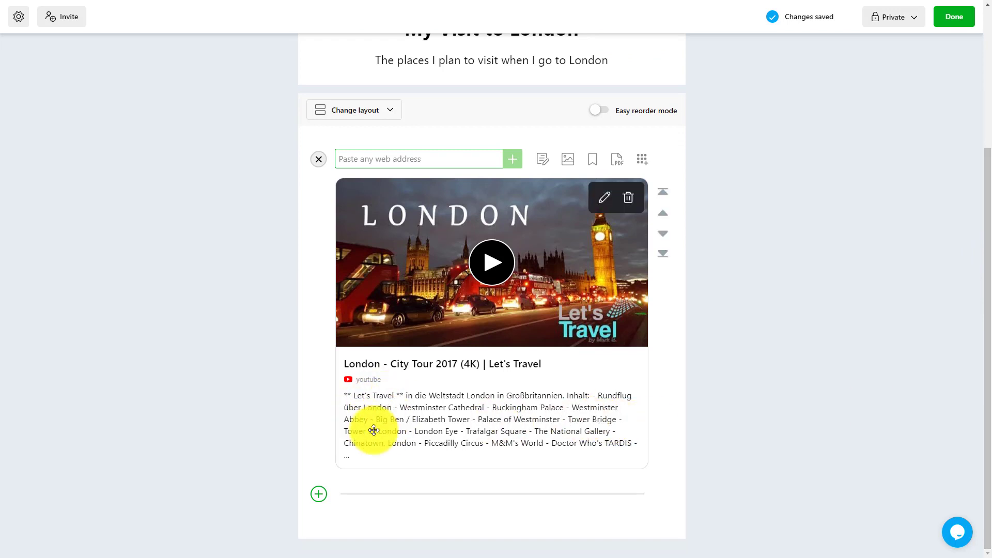
pyautogui.click(604, 199)
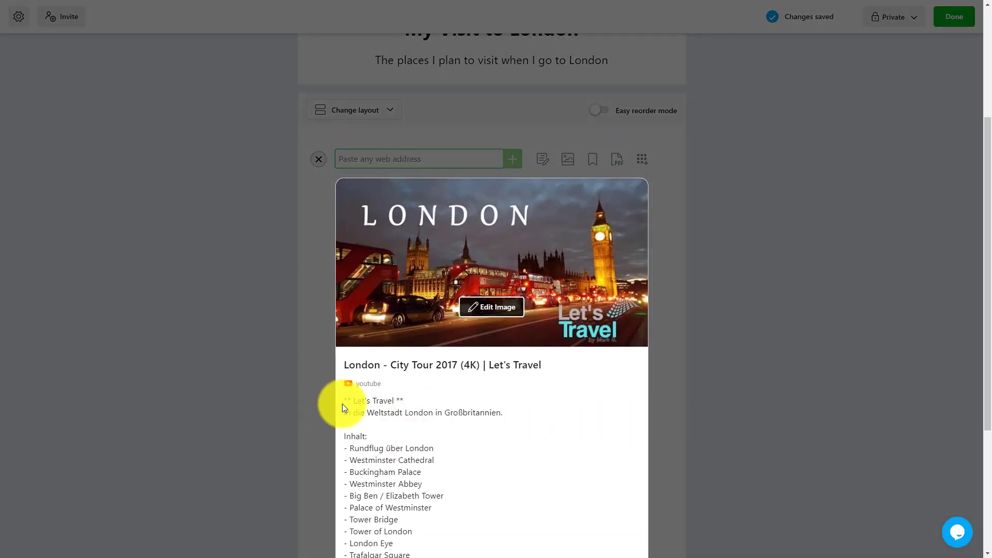
pyautogui.moveTo(344, 396); pyautogui.dragTo(439, 555)
pyautogui.press('BackSpace')
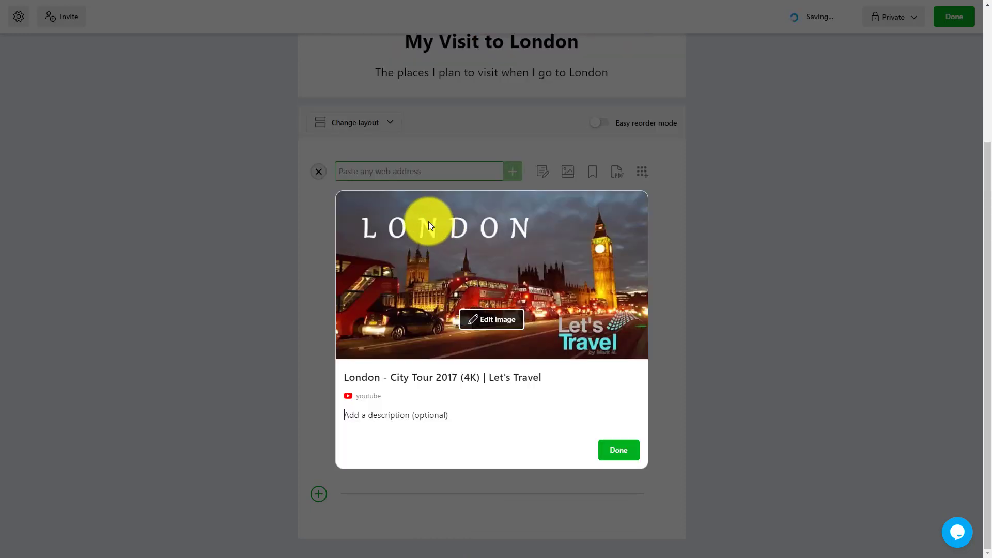
# Give the London city tour video the description "This is a tour of London it includes Big Ben and London Bridge" and save it.
pyautogui.write('Th')
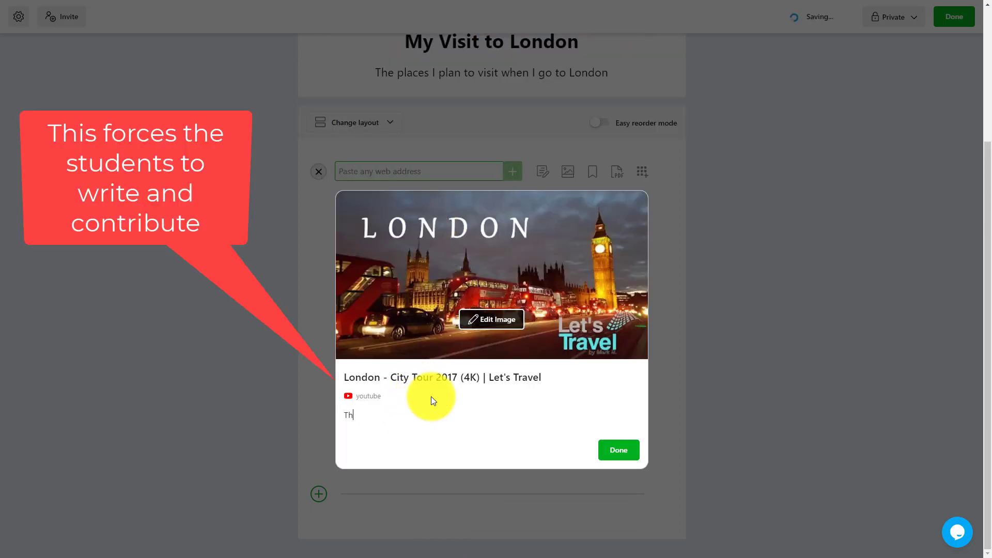
pyautogui.write('is is a tour of London it includes big')
pyautogui.press('BackSpace')
pyautogui.press('BackSpace')
pyautogui.press('BackSpace')
pyautogui.press('BackSpace')
pyautogui.write('Big Ben and')
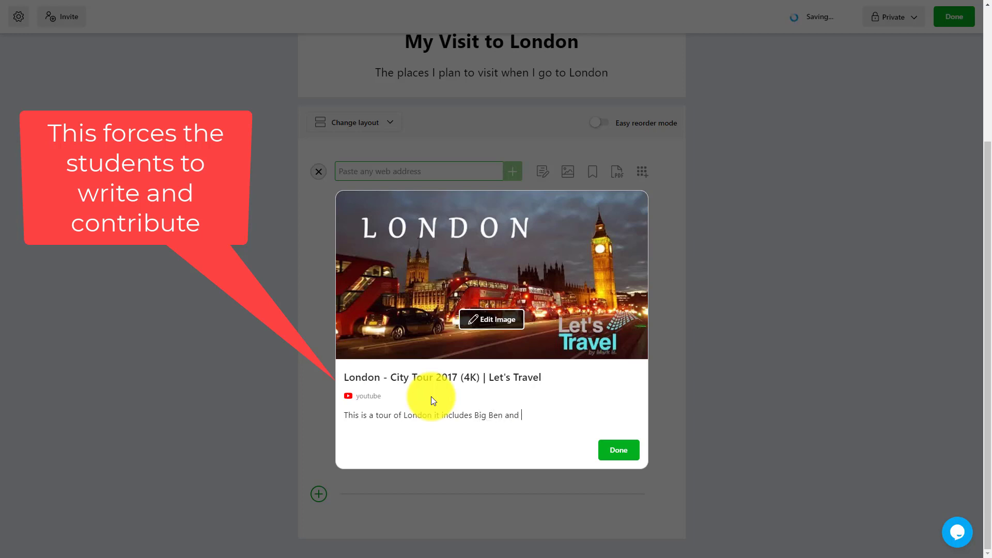
pyautogui.write(' London Bridge')
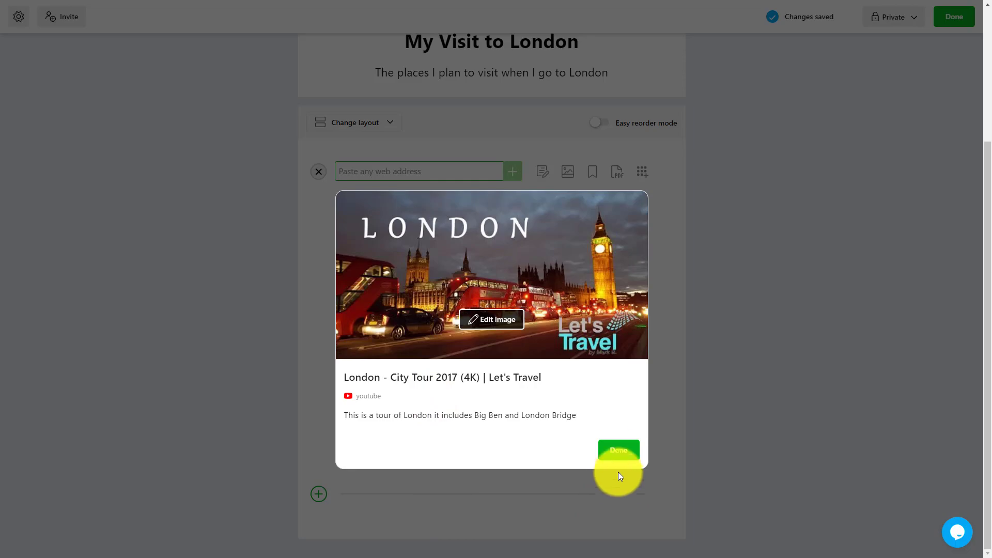
pyautogui.click(618, 450)
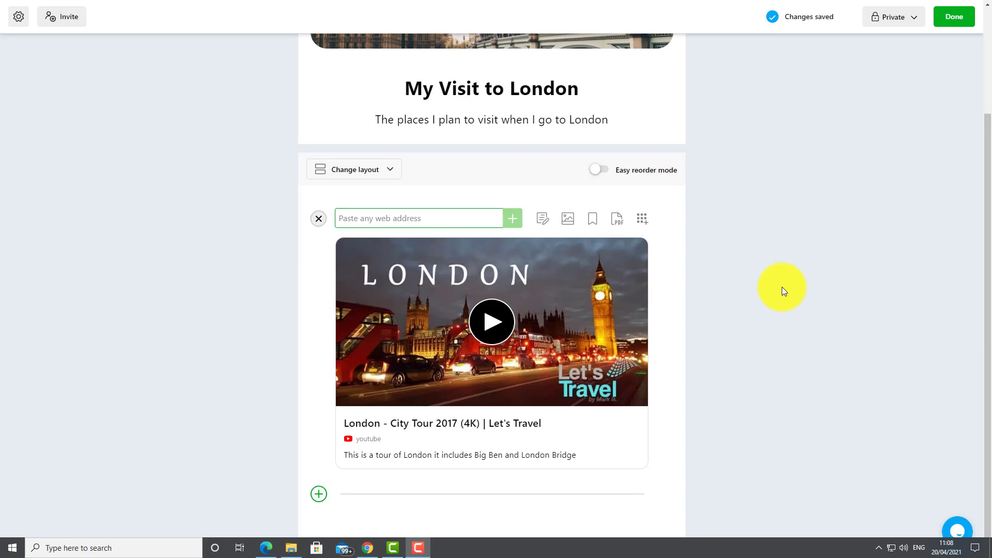
# Copy the British Museum Blog address (blog.britishmuseum.org) from its open page and add it as a web link item below the London video.
pyautogui.click(318, 494)
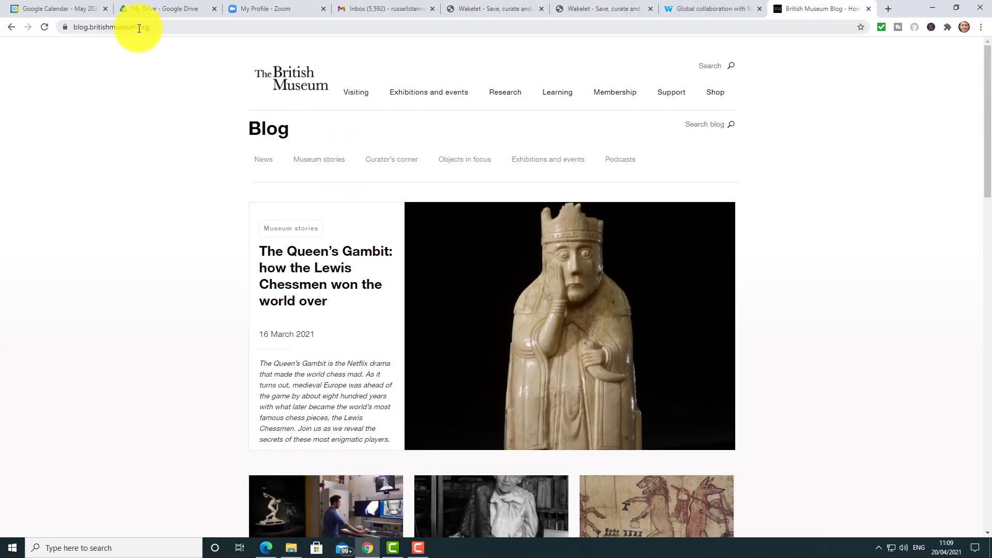
pyautogui.click(139, 28)
pyautogui.rightClick(138, 27)
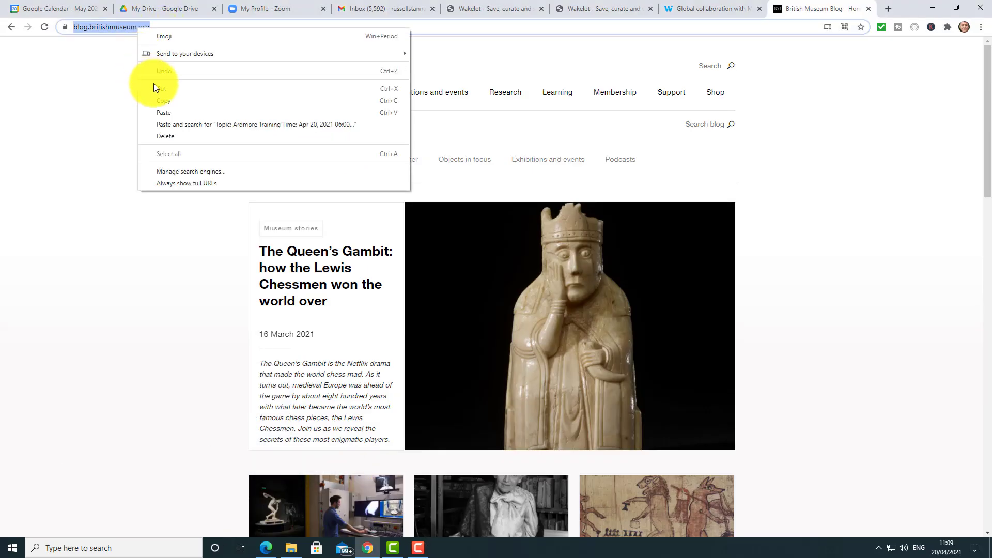
pyautogui.click(161, 102)
pyautogui.hotkey('ctrl', 'shift', 'Tab')
pyautogui.hotkey('ctrl', 'shift', 'Tab')
pyautogui.press('F11')
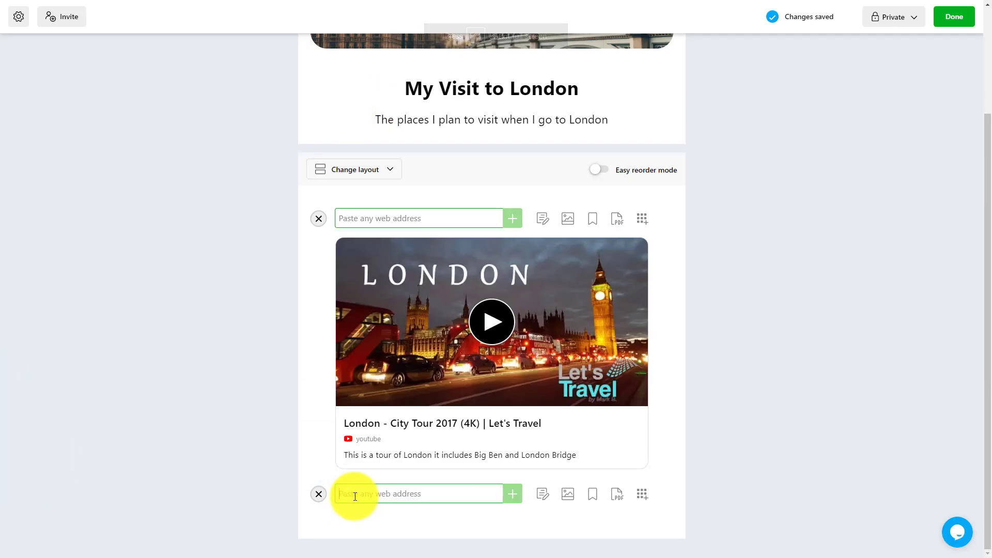
pyautogui.hotkey('ctrl', 'v')
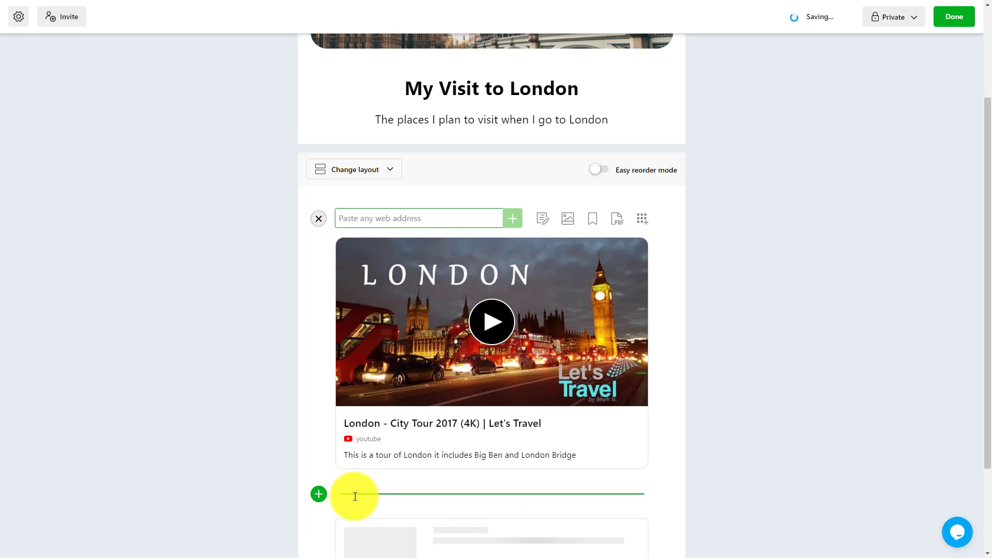
# Open the British Museum Blog item for editing and delete its entire description.
pyautogui.moveTo(989, 210); pyautogui.dragTo(982, 339)
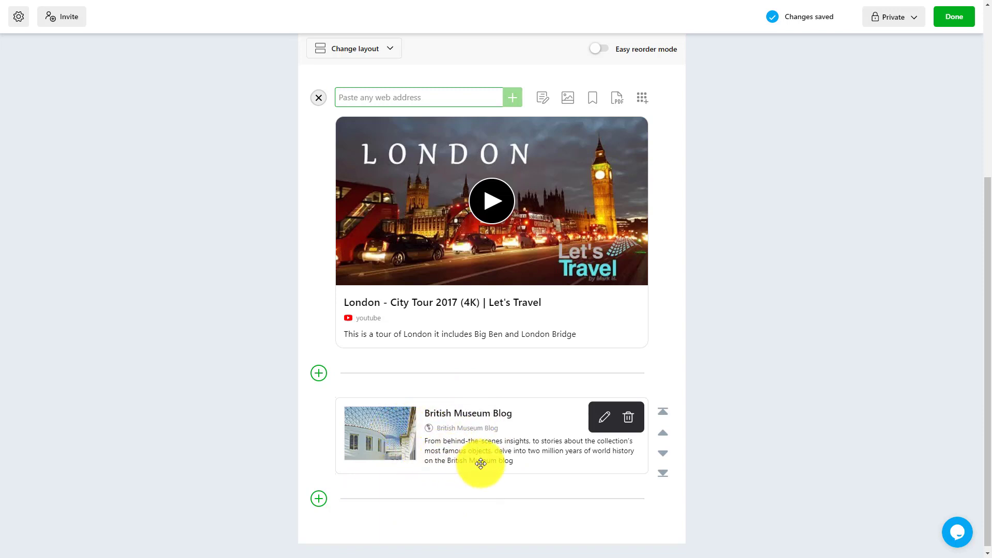
pyautogui.click(606, 423)
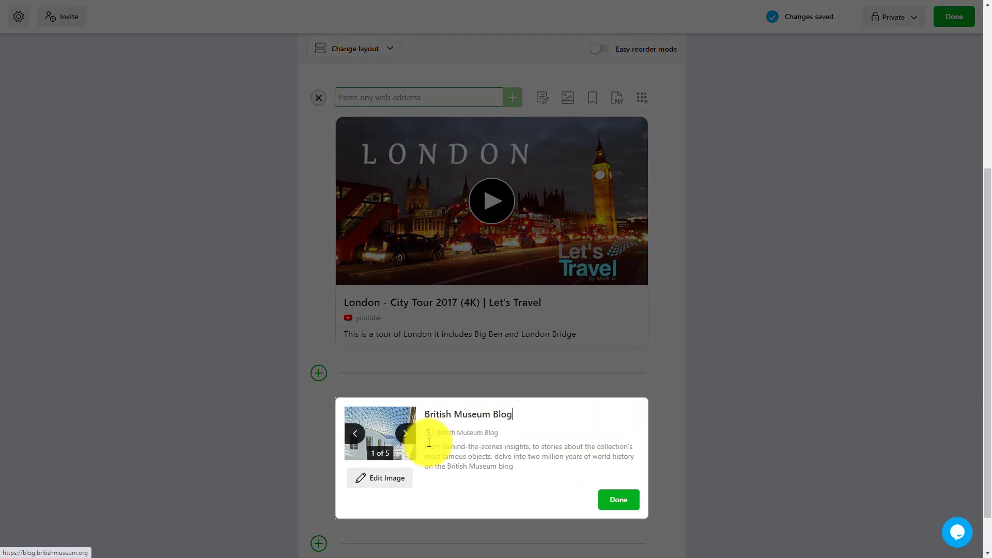
pyautogui.moveTo(427, 446); pyautogui.dragTo(537, 470)
pyautogui.press('BackSpace')
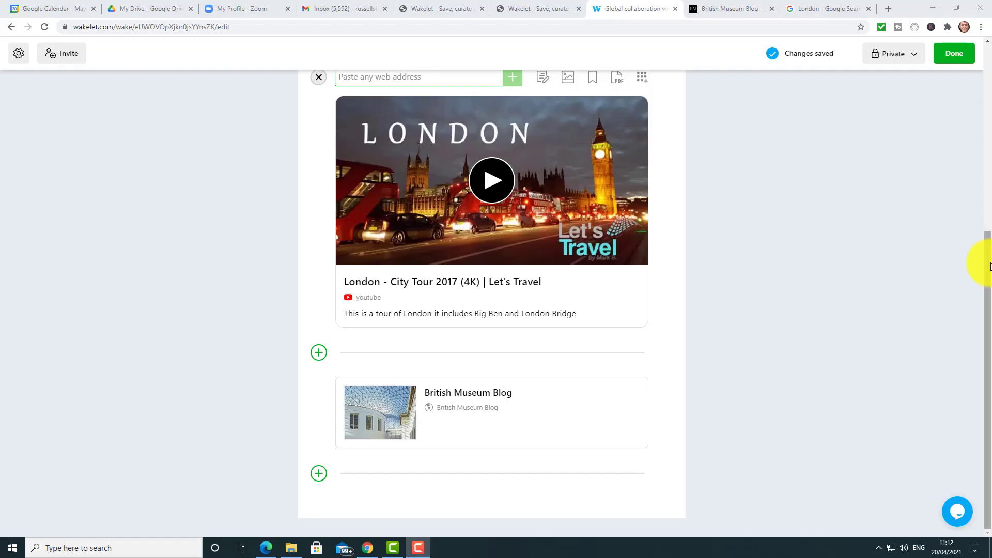
# Insert a text item between the London video and the British Museum Blog link containing the copied text "The British Museum Blog".
pyautogui.moveTo(991, 266); pyautogui.dragTo(979, 303)
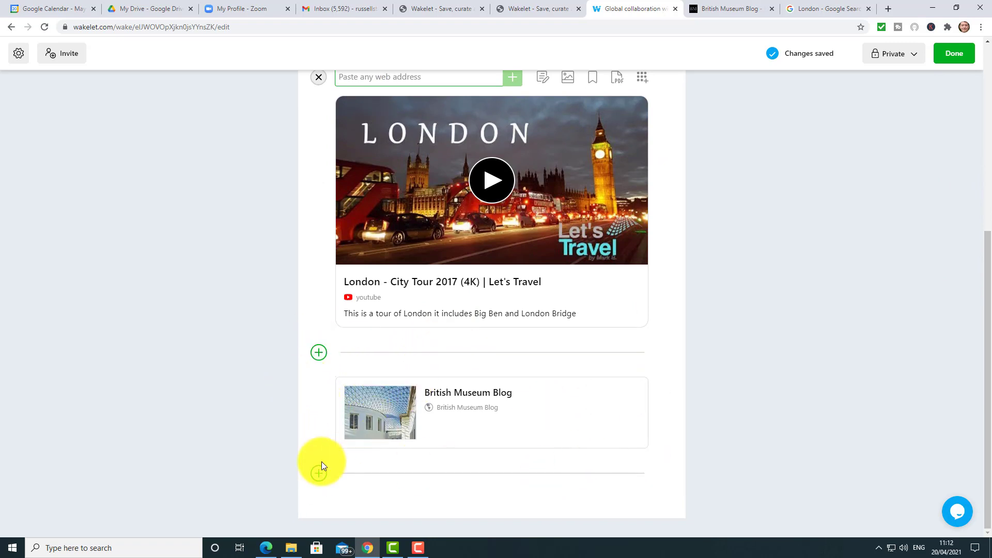
pyautogui.click(319, 352)
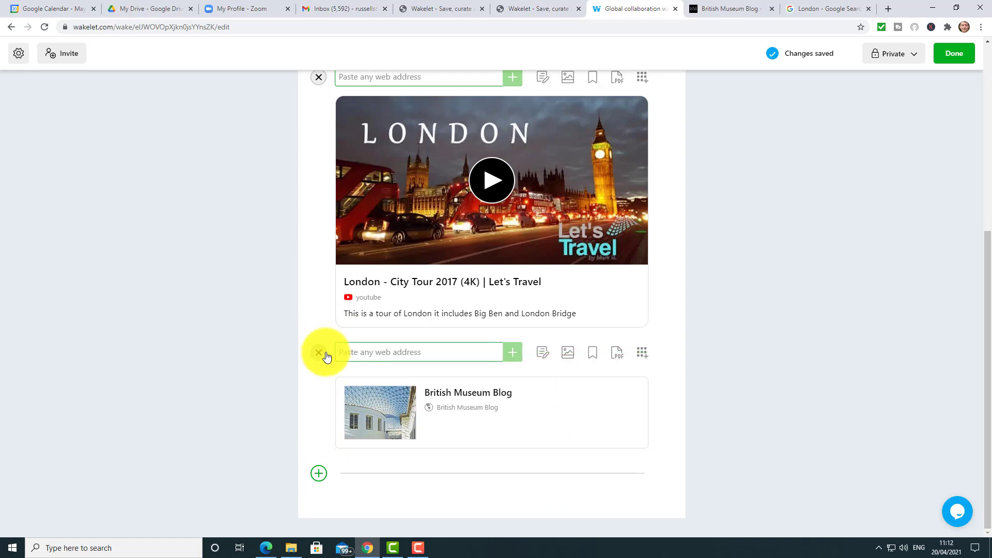
pyautogui.click(542, 354)
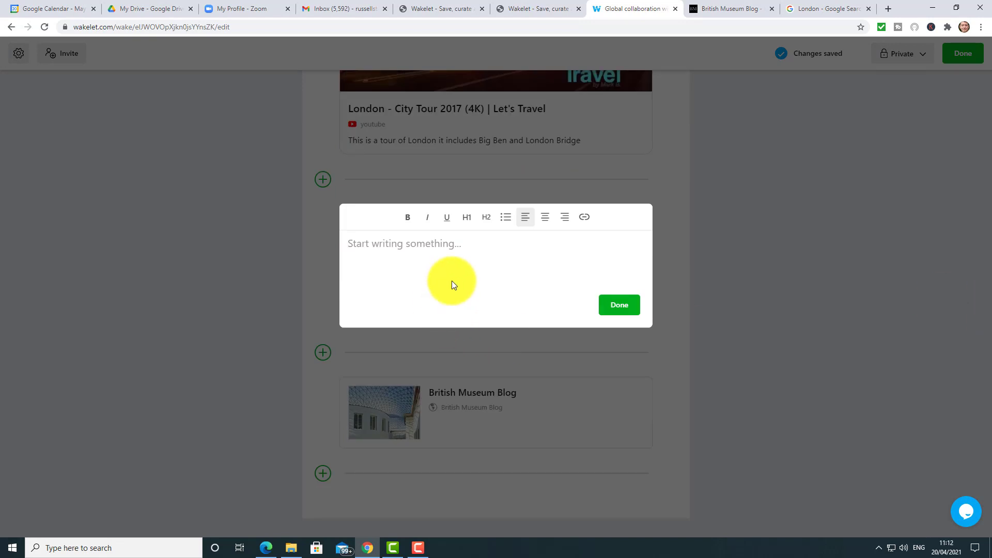
pyautogui.hotkey('ctrl', 'v')
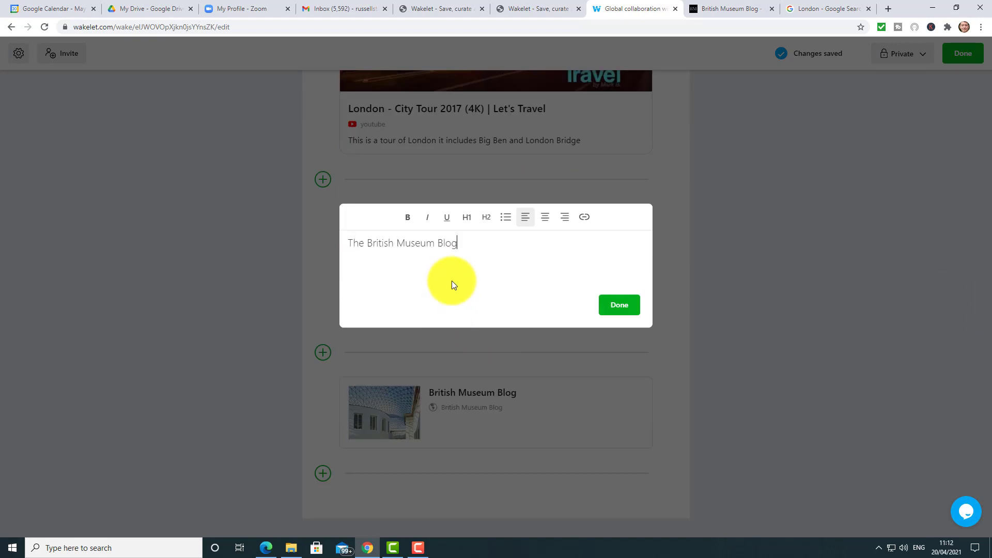
# Format the text "The British Museum Blog" as a bold, centred H1 heading and save the text item.
pyautogui.moveTo(455, 243); pyautogui.dragTo(347, 243)
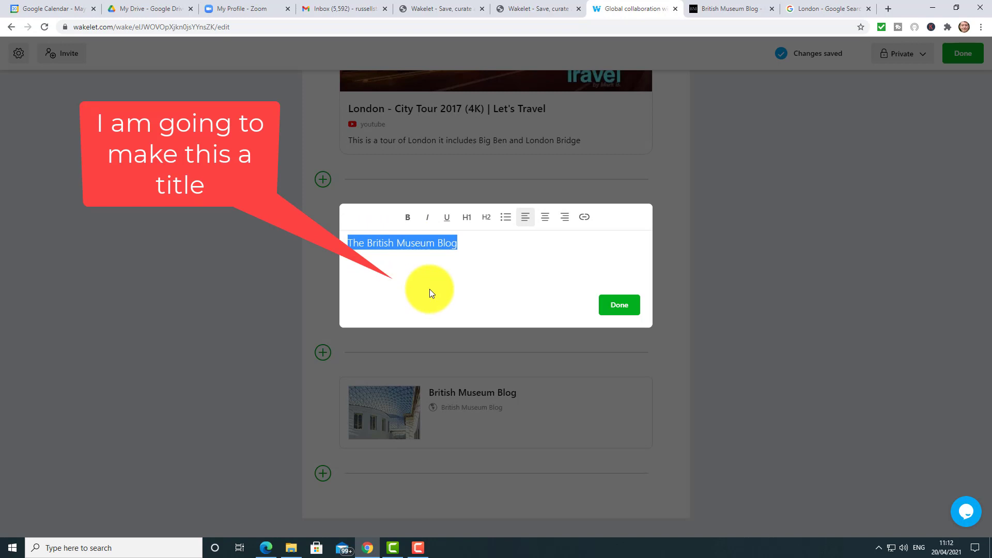
pyautogui.click(408, 217)
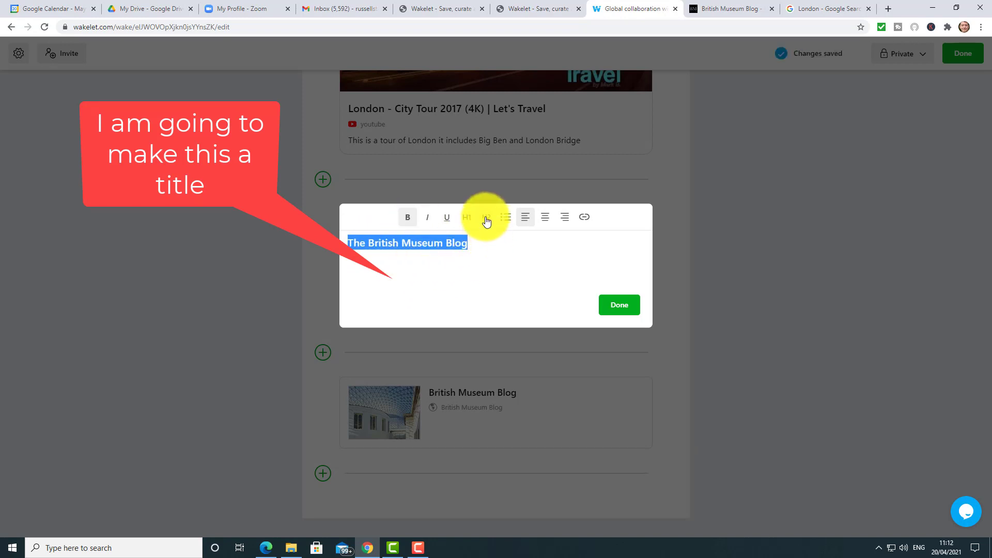
pyautogui.click(467, 218)
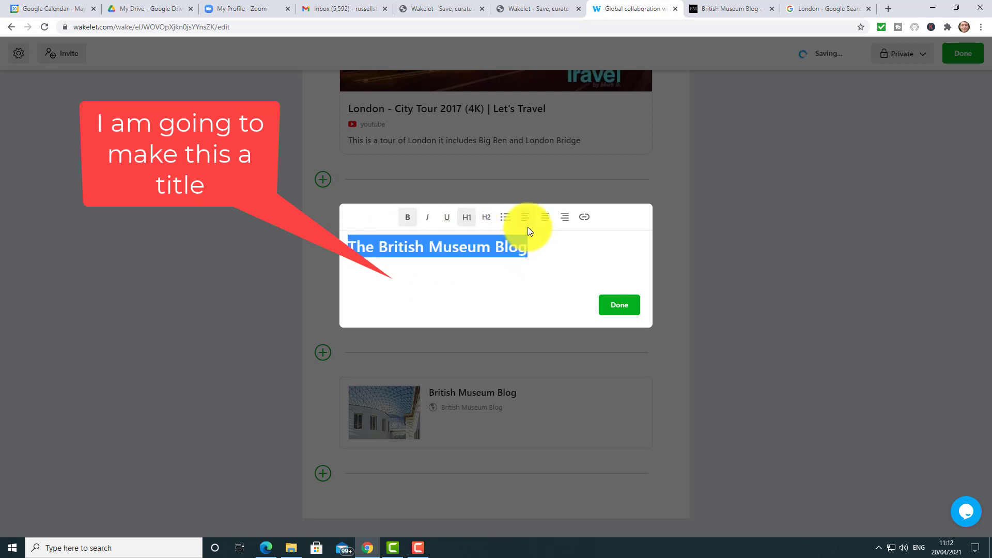
pyautogui.click(545, 217)
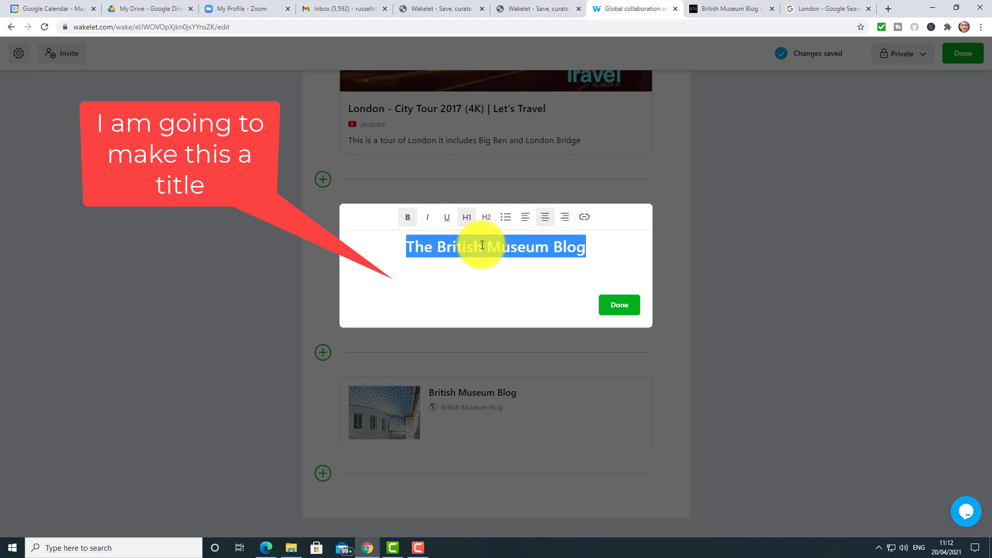
pyautogui.click(620, 304)
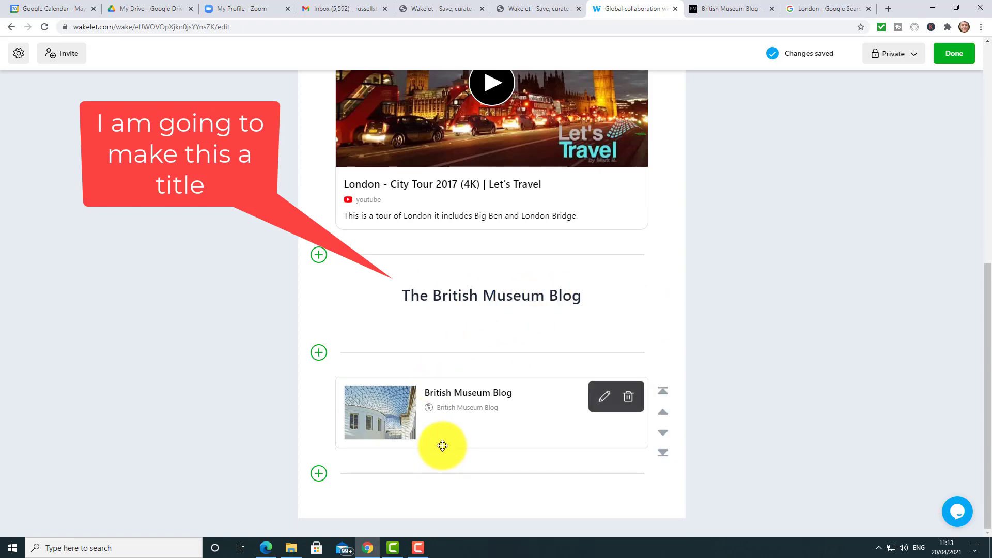
# Below the heading, add "This is the British Museum Blog. It is really interesting and I like the articles about Egypt and Greece" and save the item.
pyautogui.moveTo(603, 302)
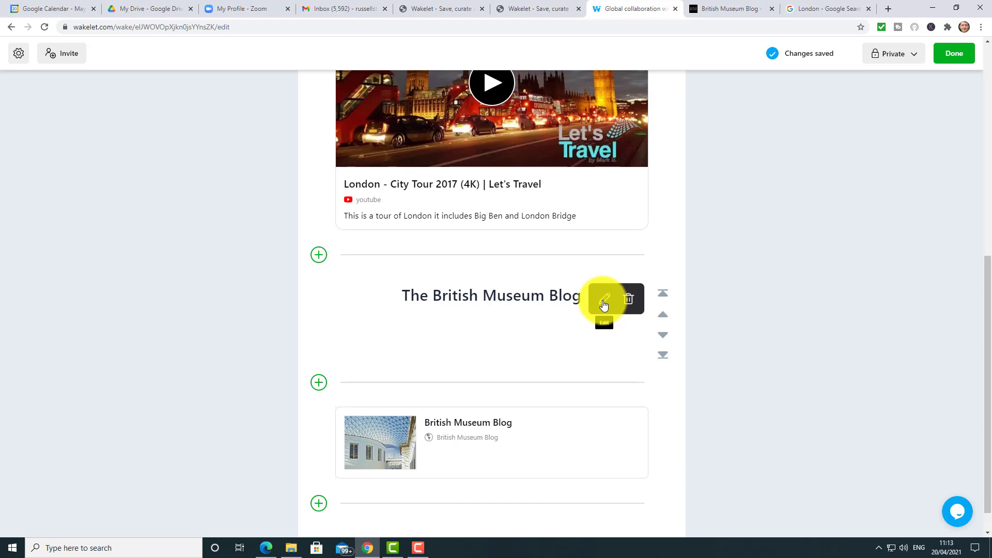
pyautogui.click(604, 305)
pyautogui.click(593, 248)
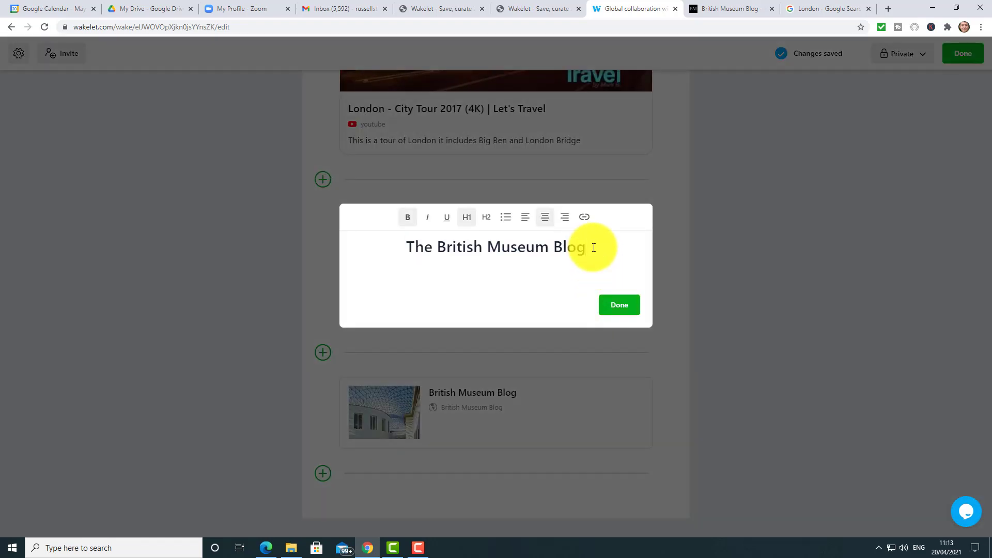
pyautogui.press('Return')
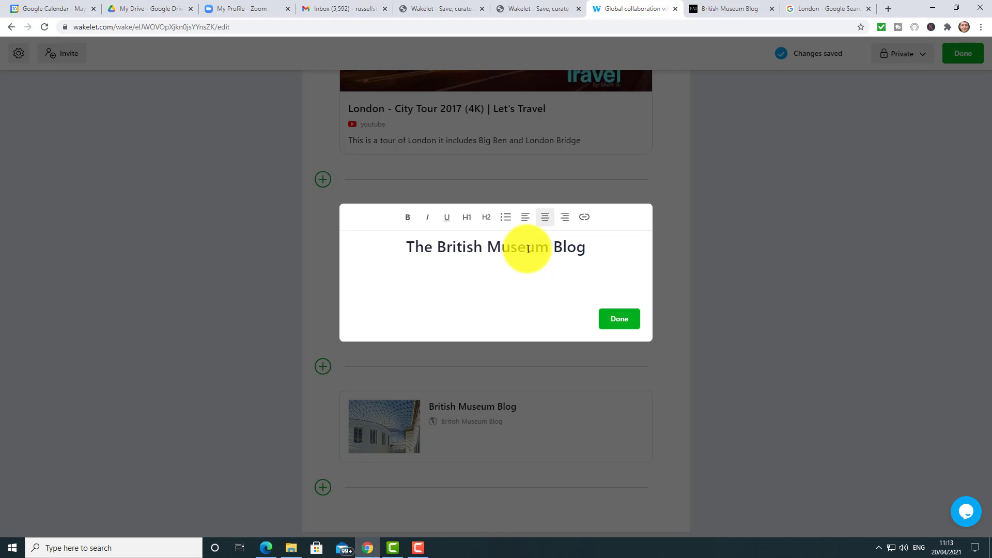
pyautogui.hotkey('ctrl', 'v')
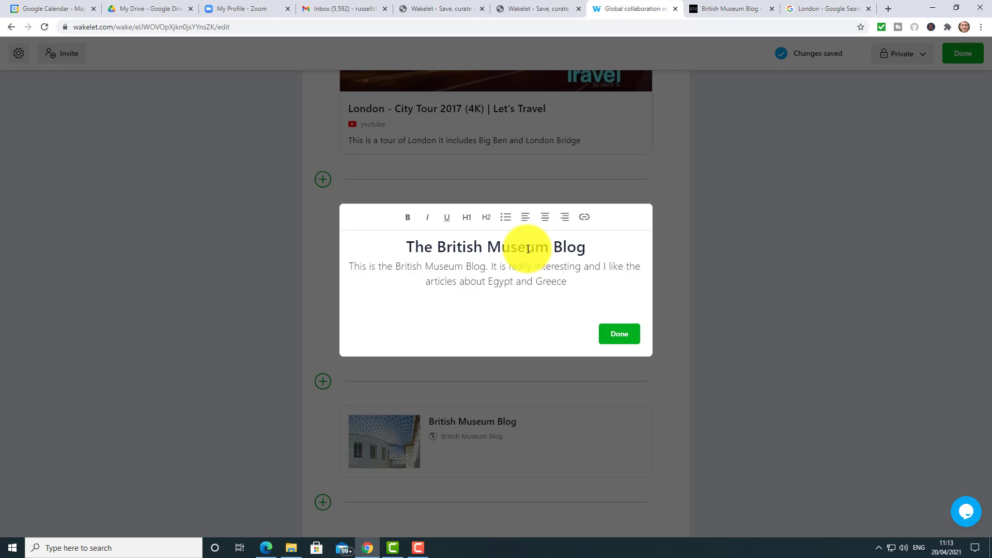
pyautogui.click(622, 333)
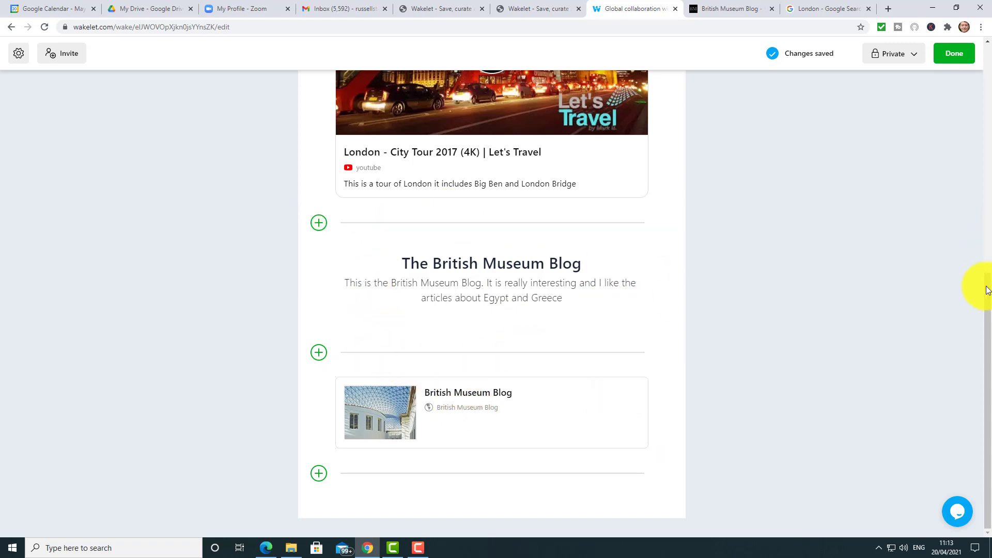
pyautogui.moveTo(990, 287); pyautogui.dragTo(977, 211)
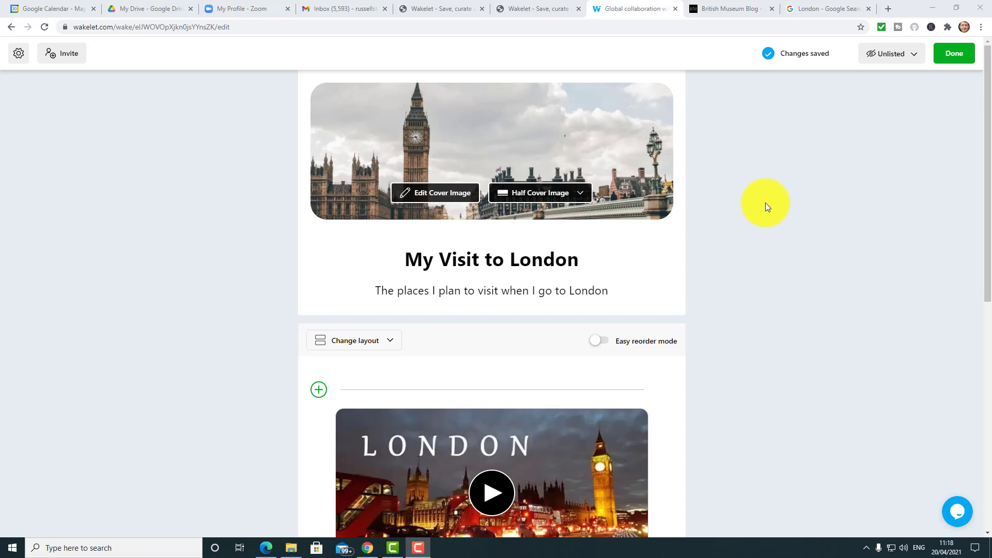
pyautogui.click(62, 52)
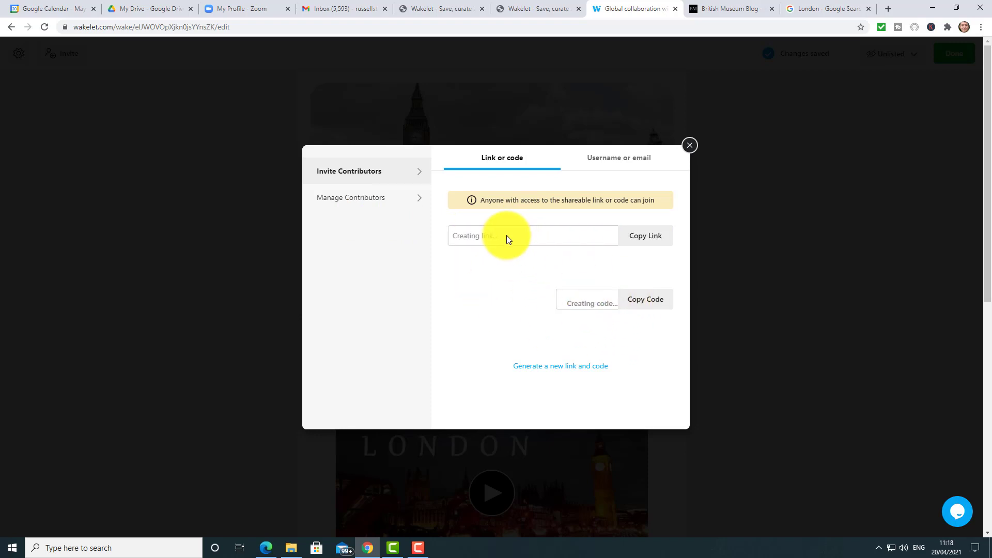
pyautogui.click(686, 152)
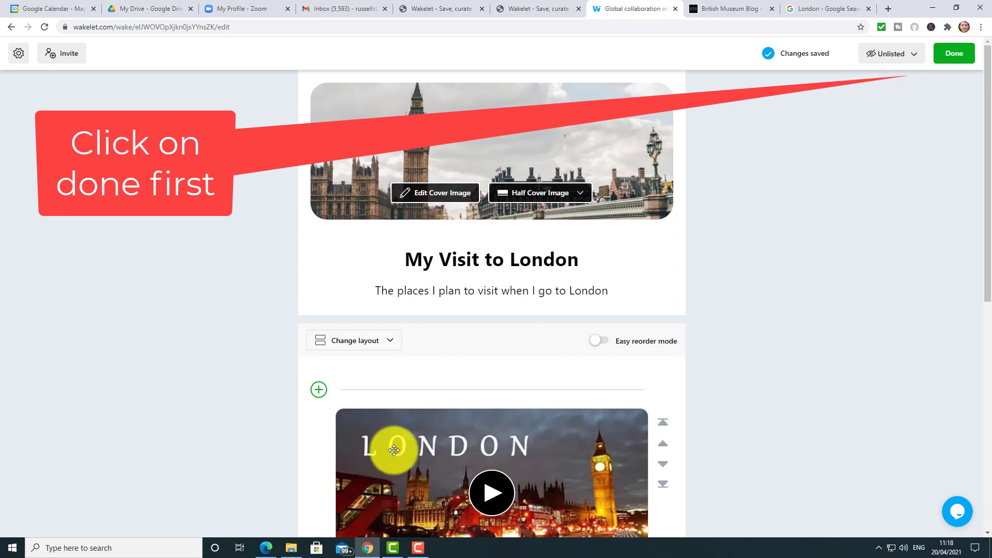
# Finish editing the London collection and copy its shareable link for inviting contributors.
pyautogui.click(954, 55)
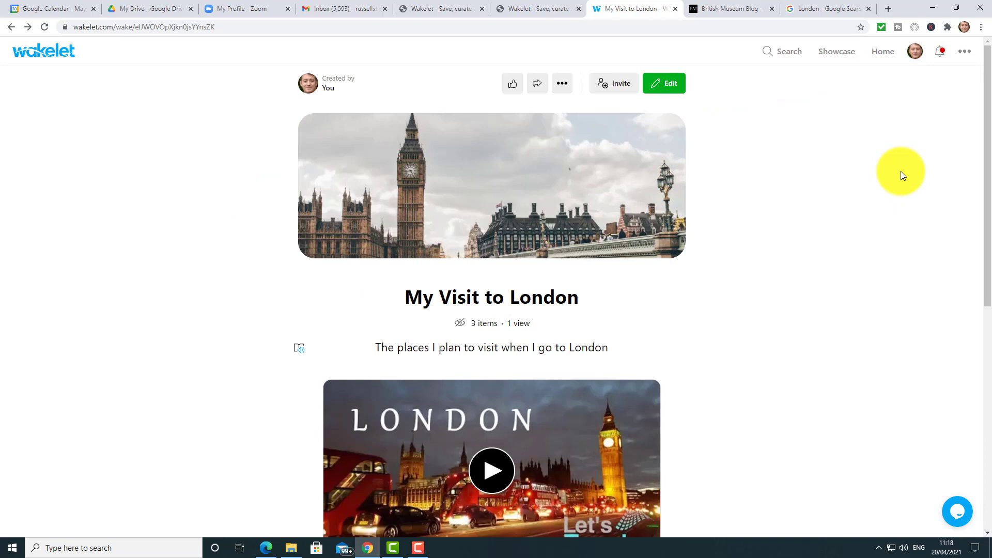
pyautogui.click(617, 86)
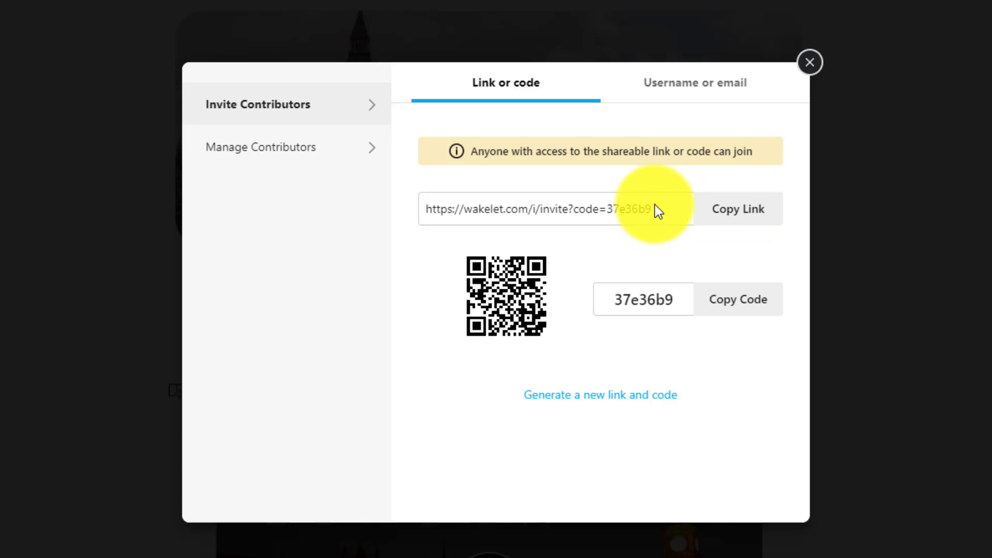
pyautogui.click(729, 217)
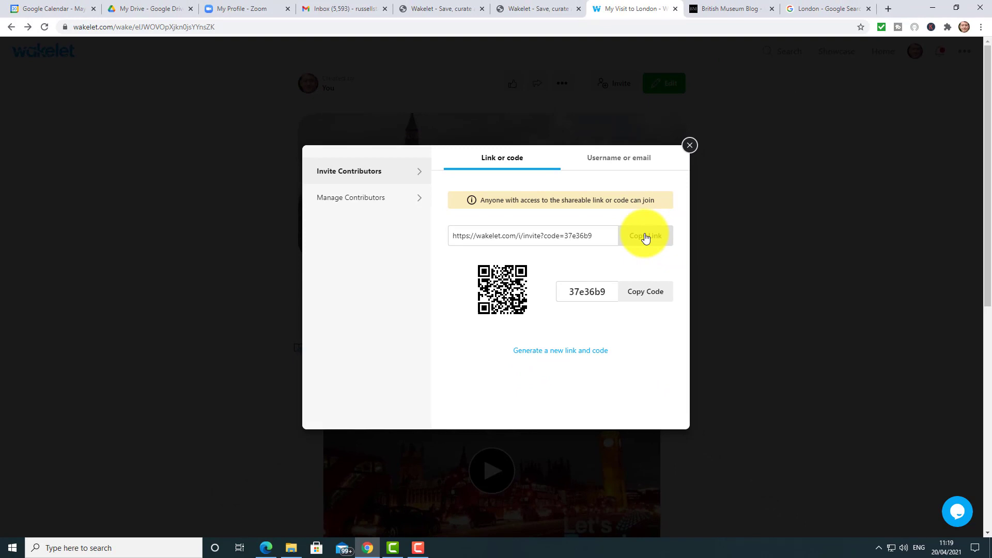
pyautogui.click(646, 241)
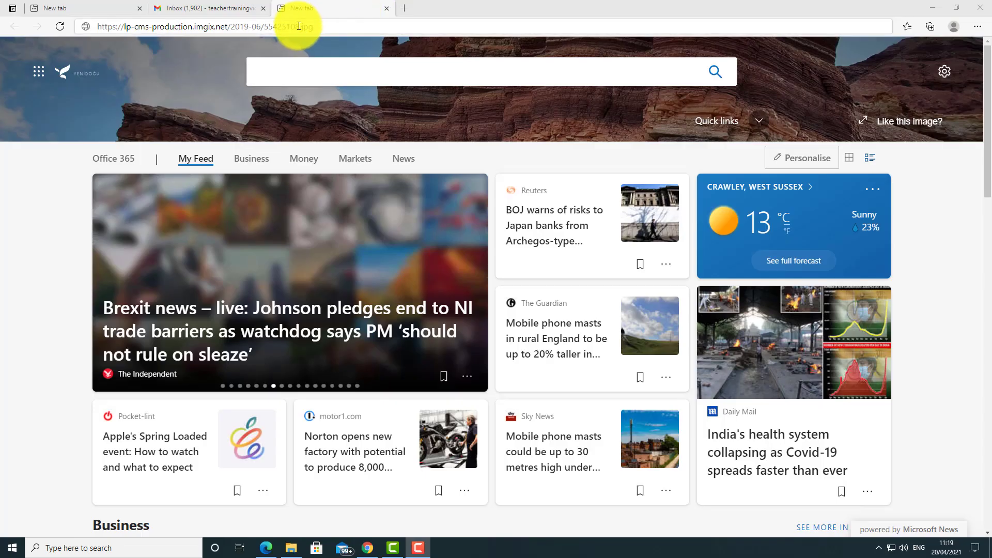
# Switch to Microsoft Edge and open the copied contributor invite link in the empty new tab.
pyautogui.click(299, 26)
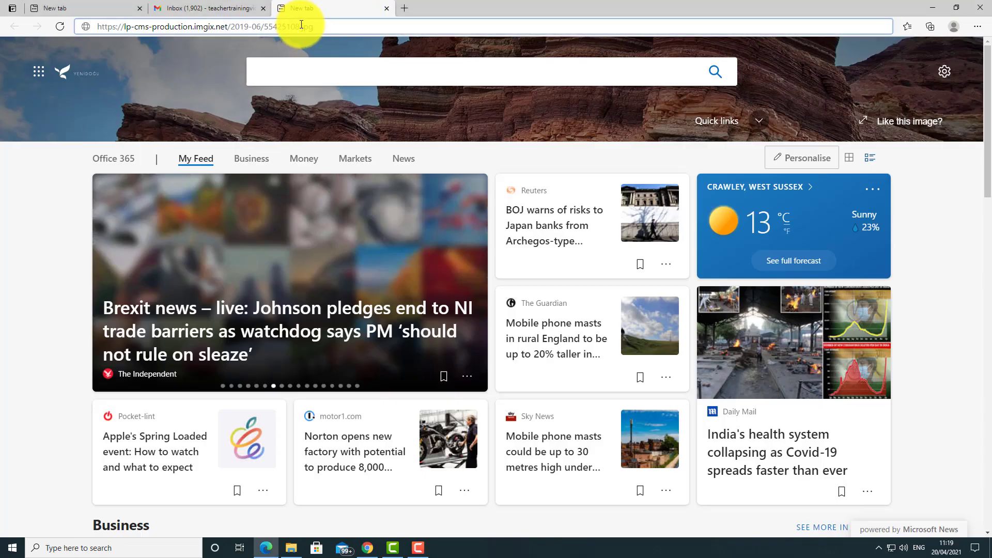
pyautogui.click(318, 27)
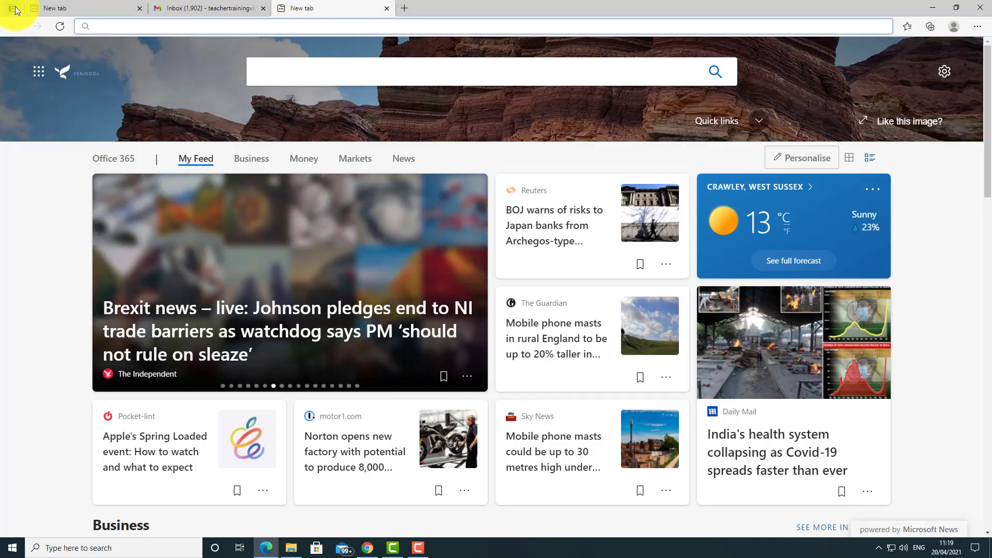
pyautogui.hotkey('ctrl', 'v')
pyautogui.press('Return')
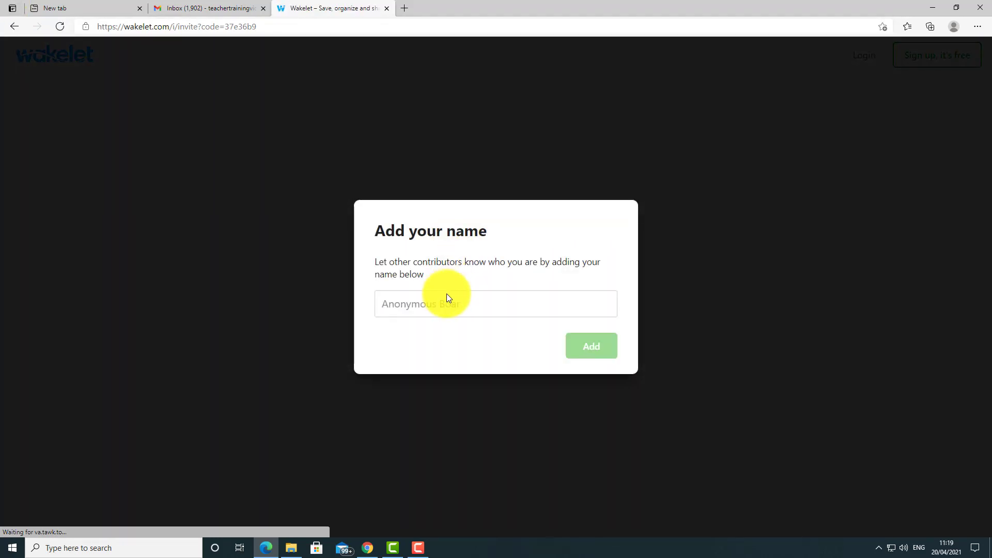
# Join the collection by adding the contributor's name, and start editing My Visit to London.
pyautogui.click(470, 303)
pyautogui.write('Tom')
pyautogui.click(594, 348)
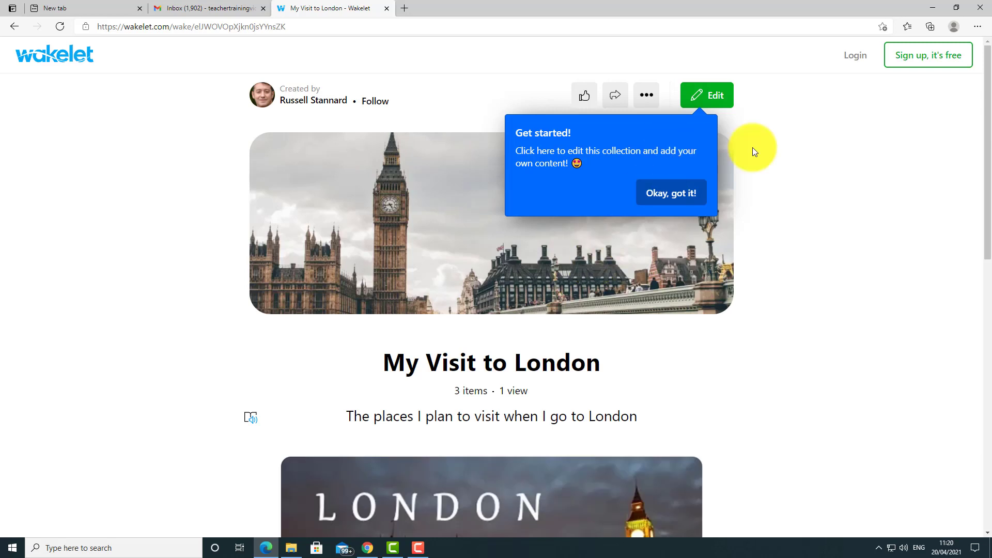
pyautogui.click(719, 94)
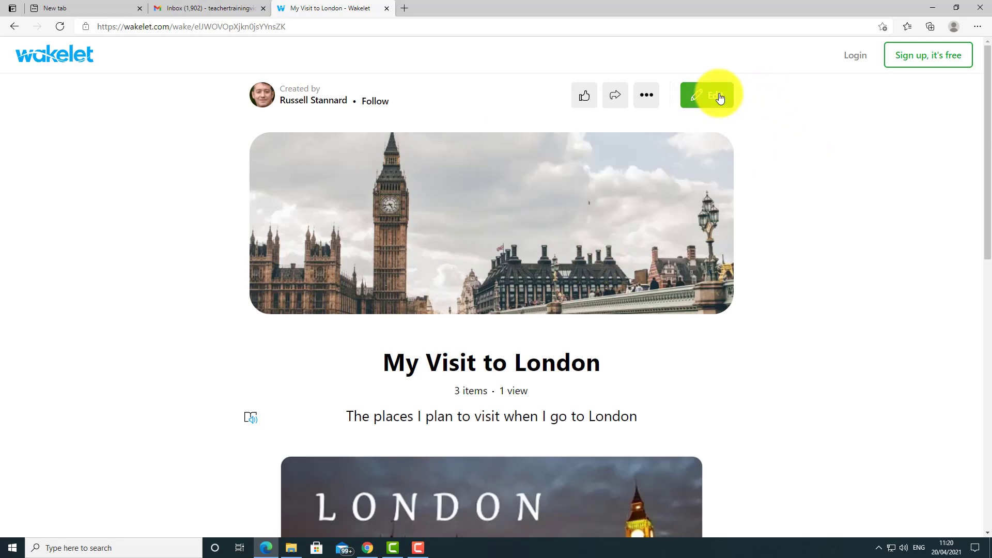
# Upload the TowerBridg image from the New folder as an item below the British Museum Blog link.
pyautogui.moveTo(988, 188); pyautogui.dragTo(991, 500)
pyautogui.click(275, 470)
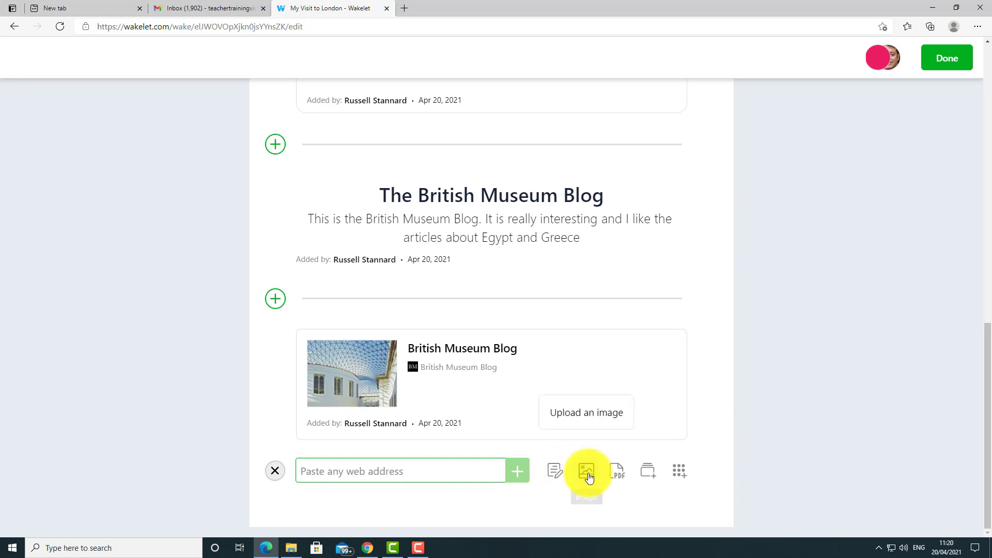
pyautogui.click(593, 419)
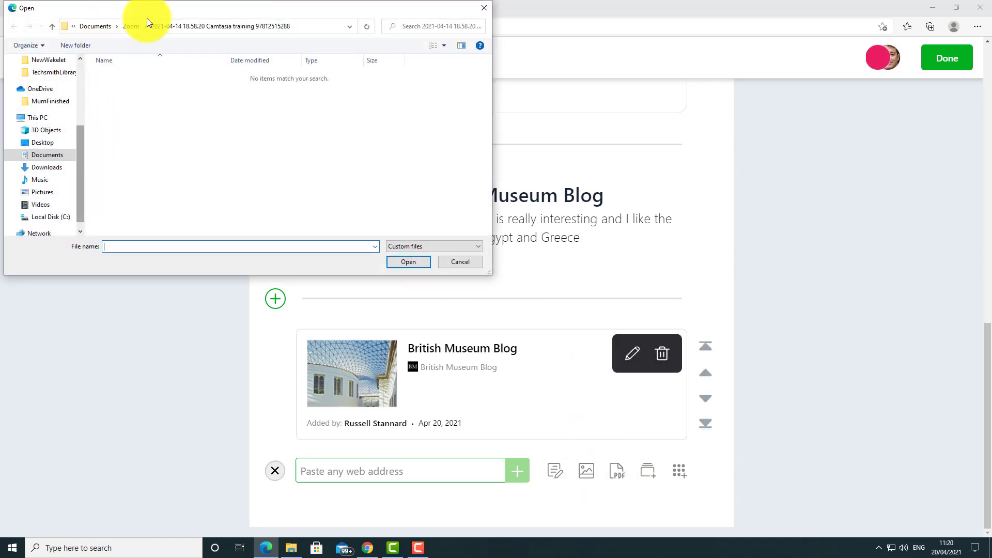
pyautogui.moveTo(184, 9); pyautogui.dragTo(309, 87)
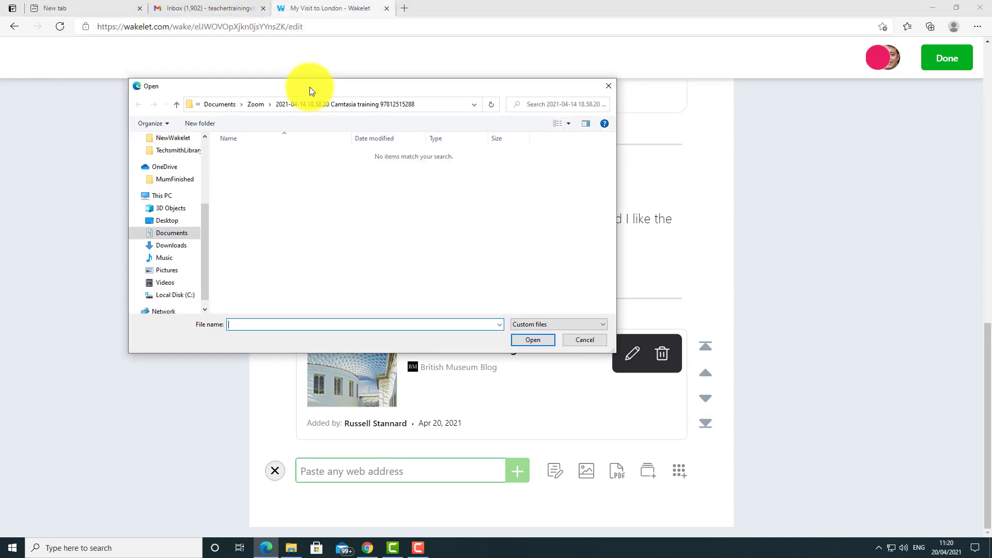
pyautogui.click(367, 165)
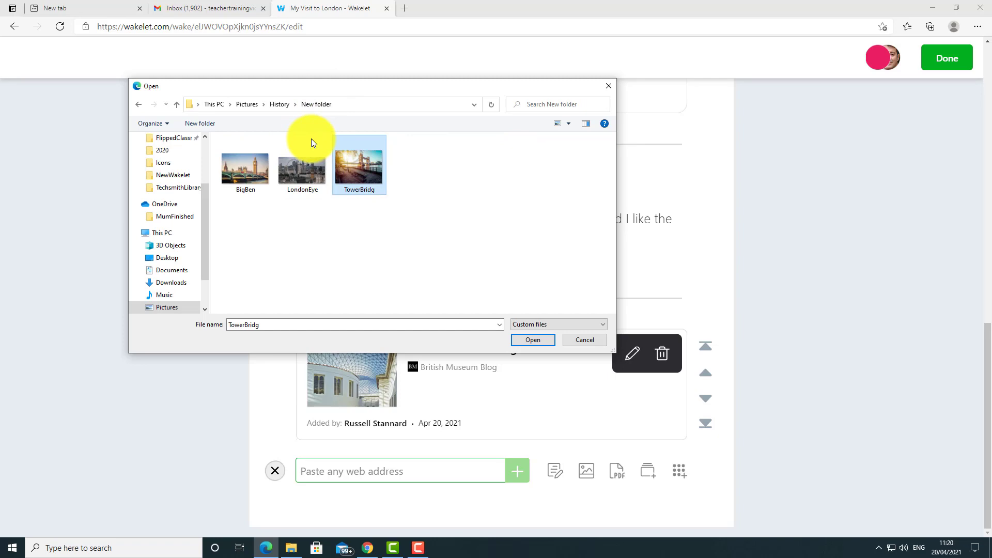
pyautogui.click(541, 340)
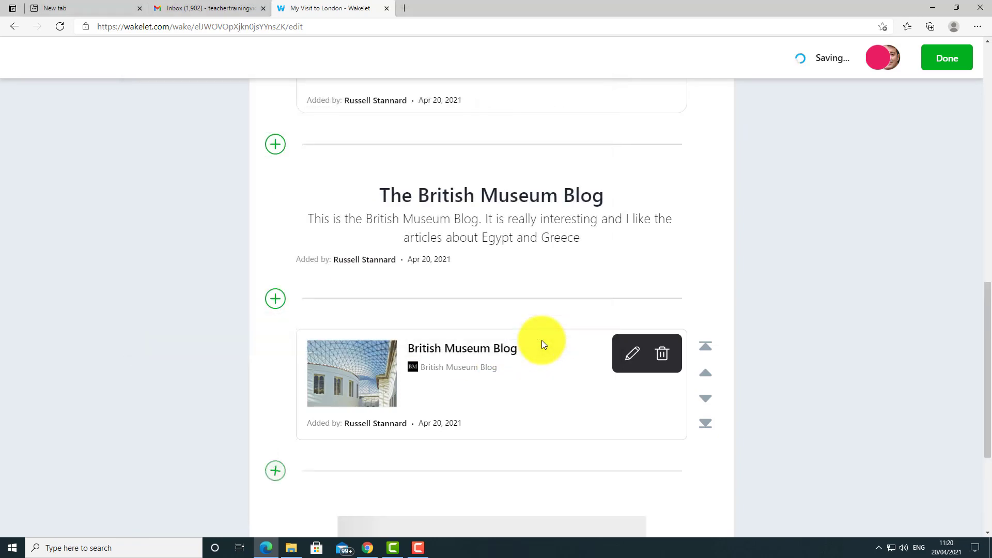
pyautogui.moveTo(987, 313); pyautogui.dragTo(984, 395)
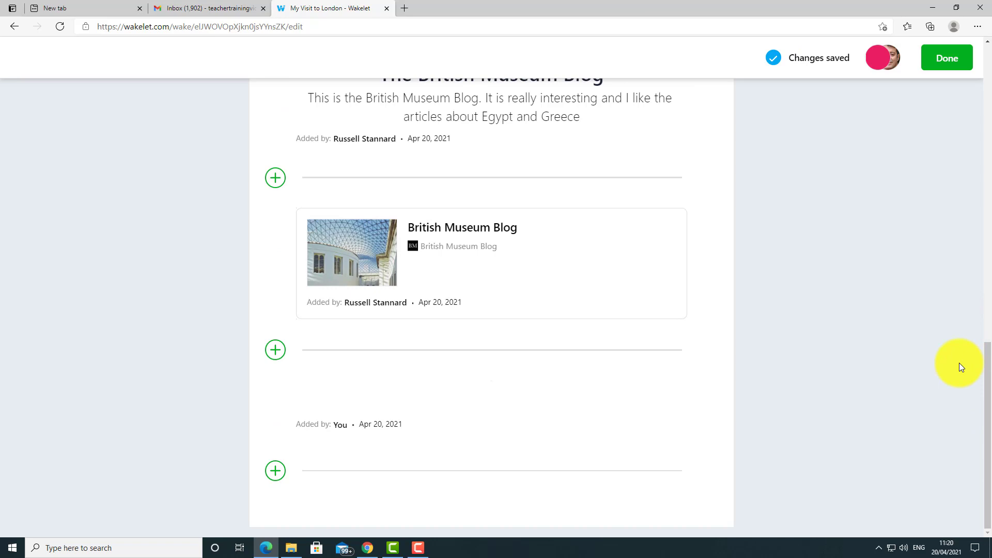
pyautogui.moveTo(988, 368); pyautogui.dragTo(988, 441)
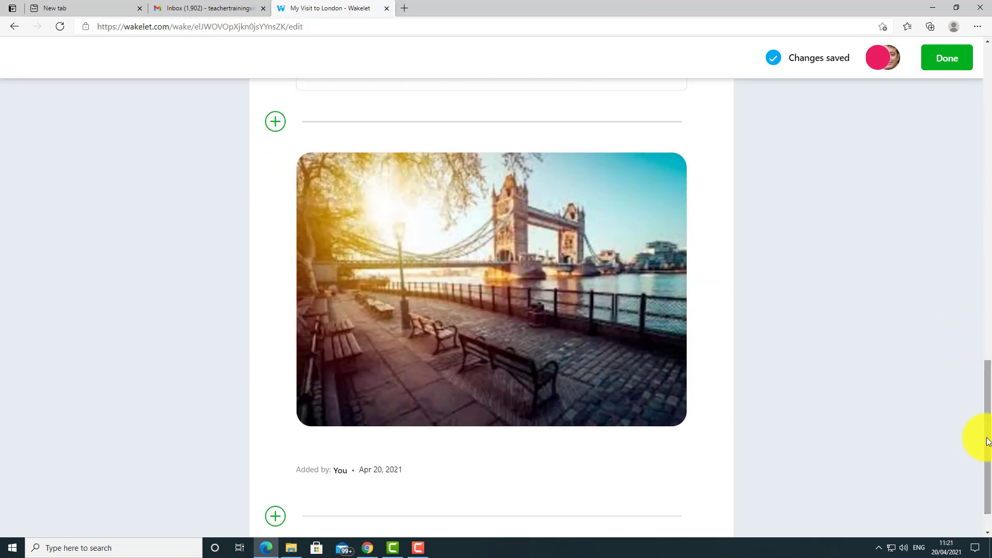
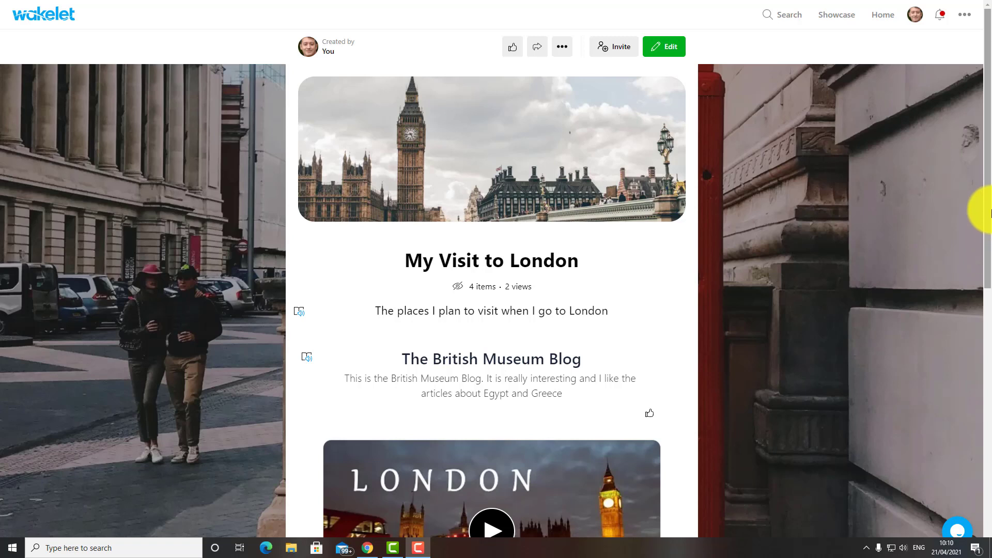
# Examine the contributor's image at the end of the owner's collection and close the collection settings.
pyautogui.moveTo(986, 210); pyautogui.dragTo(978, 434)
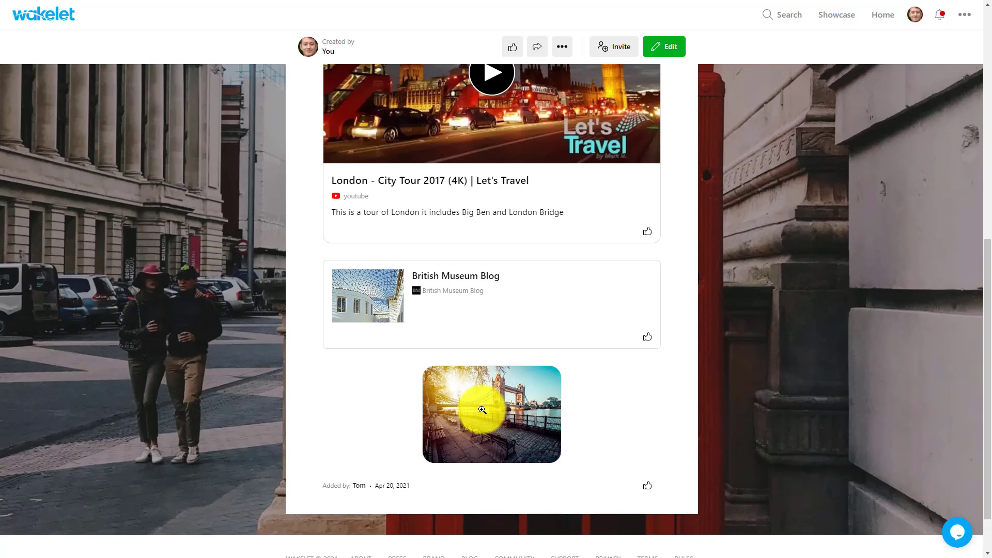
pyautogui.moveTo(984, 274); pyautogui.dragTo(962, 27)
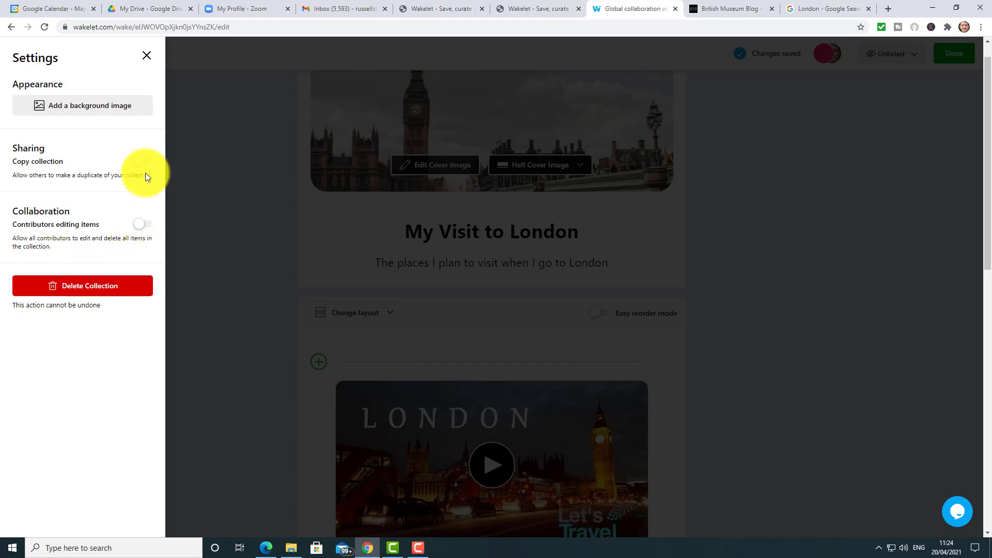
pyautogui.click(147, 55)
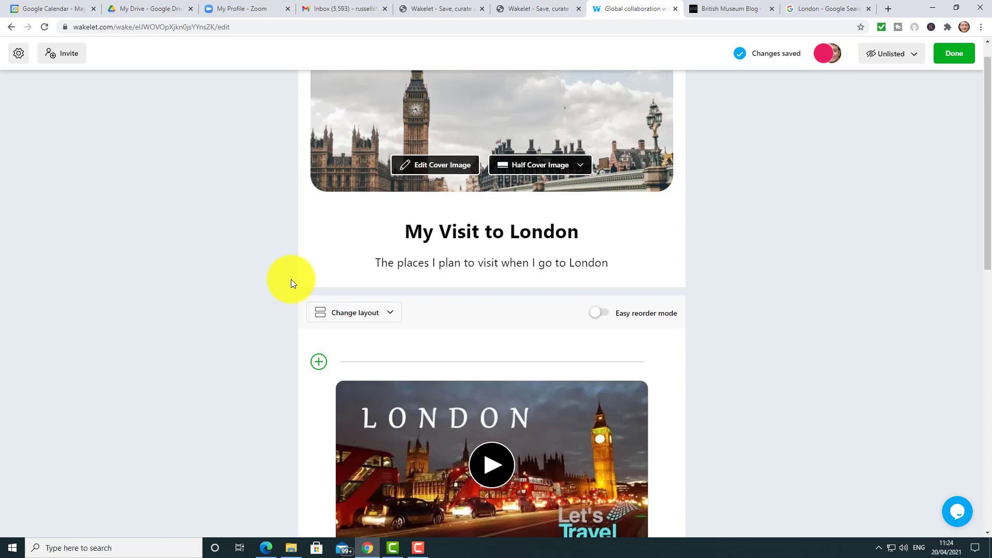
# Switch to Microsoft Edge and check which collection items the contributor can edit or delete.
pyautogui.click(265, 547)
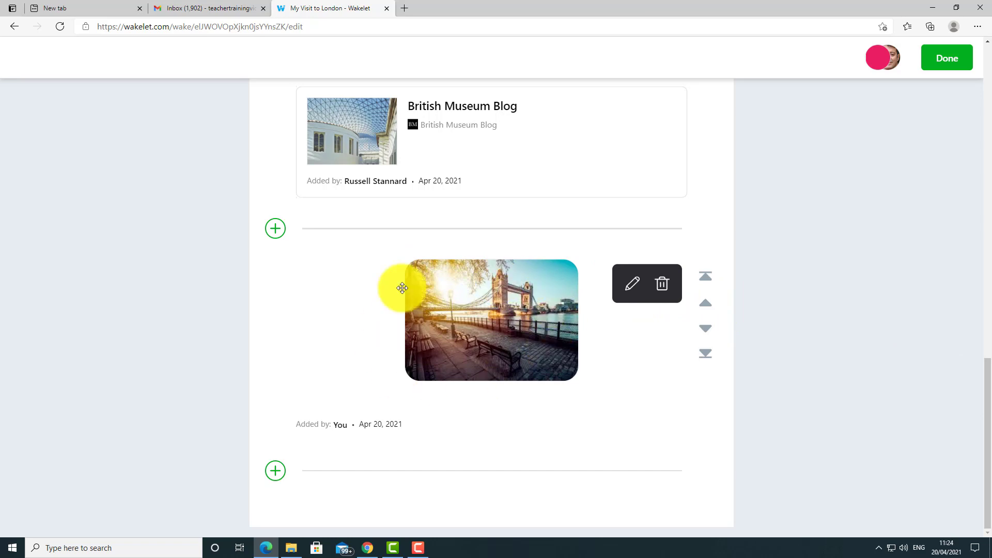
pyautogui.moveTo(985, 372); pyautogui.dragTo(988, 343)
pyautogui.scroll(2, 668, 283)
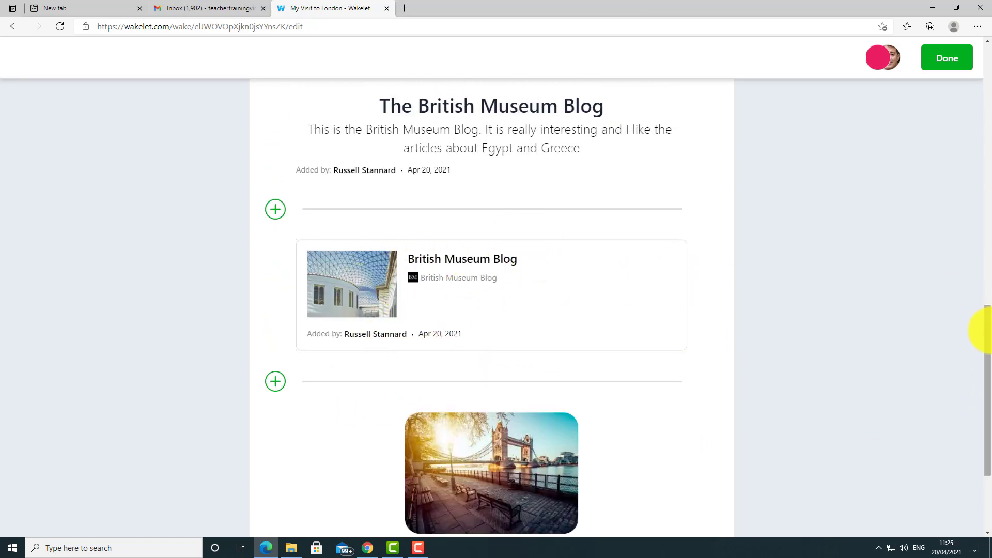
pyautogui.moveTo(990, 333); pyautogui.dragTo(988, 285)
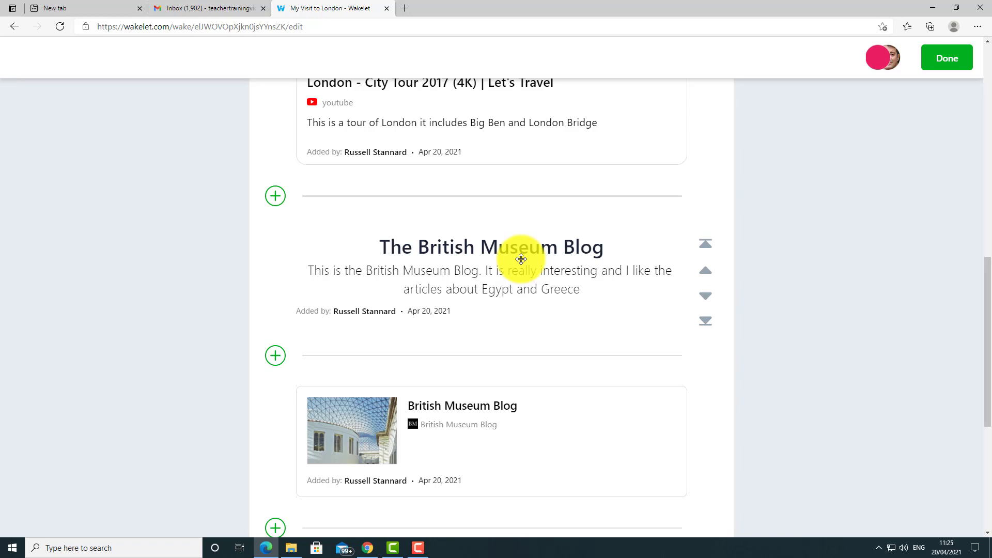
pyautogui.moveTo(977, 288); pyautogui.dragTo(977, 354)
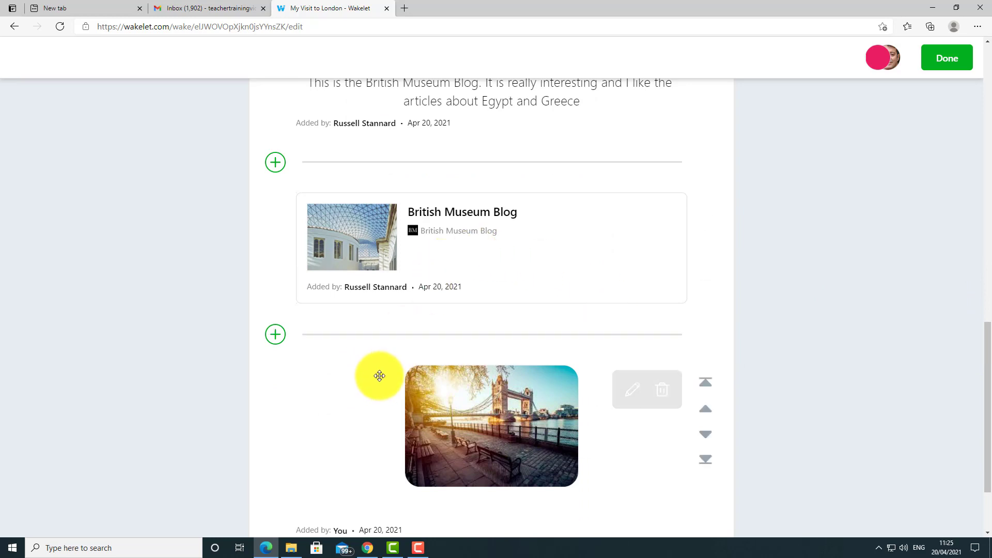
# Switch to Google Chrome and enable Contributors editing items in the collection's settings.
pyautogui.click(368, 549)
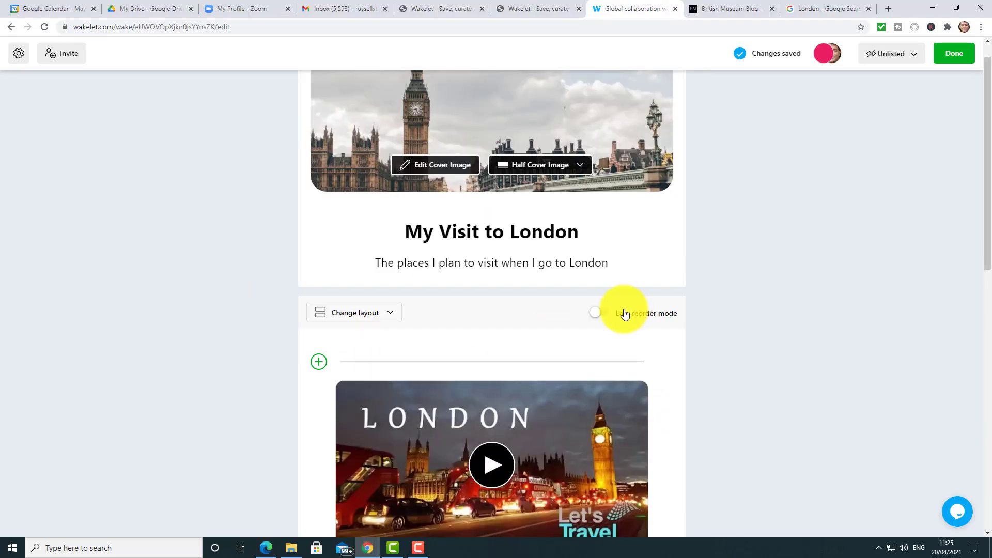
pyautogui.click(19, 54)
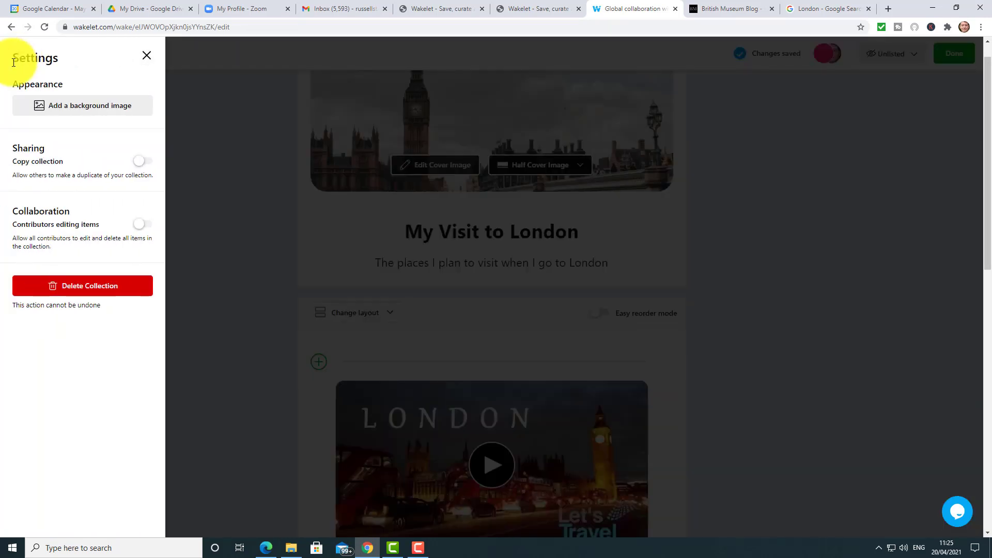
pyautogui.click(142, 224)
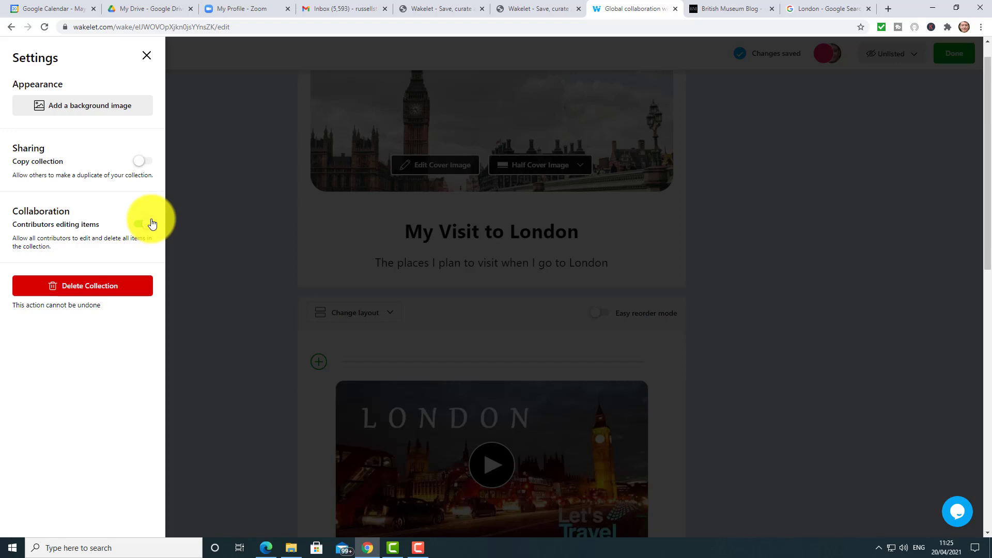
pyautogui.click(147, 55)
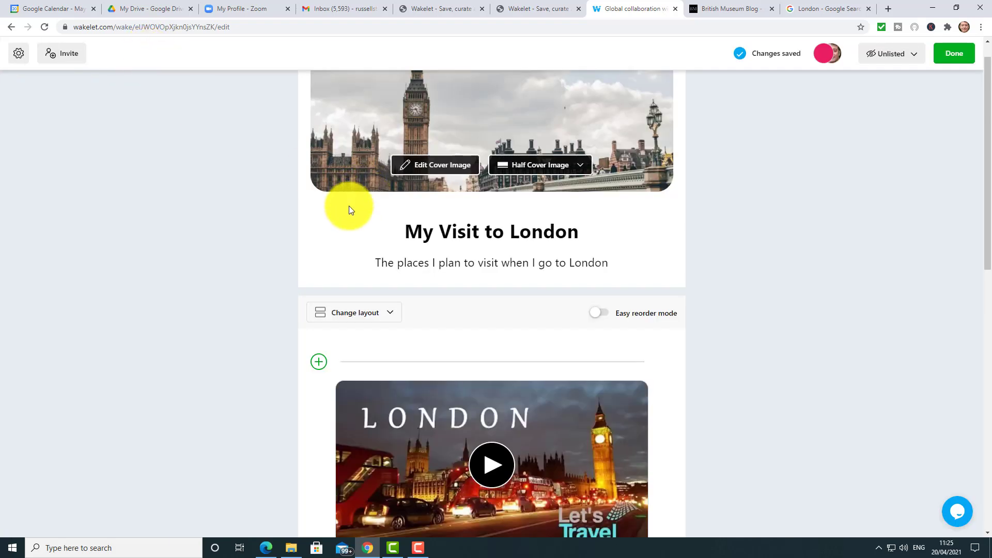
# Switch to Microsoft Edge, reload the collection and check the contributor's editing options on the London City Tour video.
pyautogui.click(266, 546)
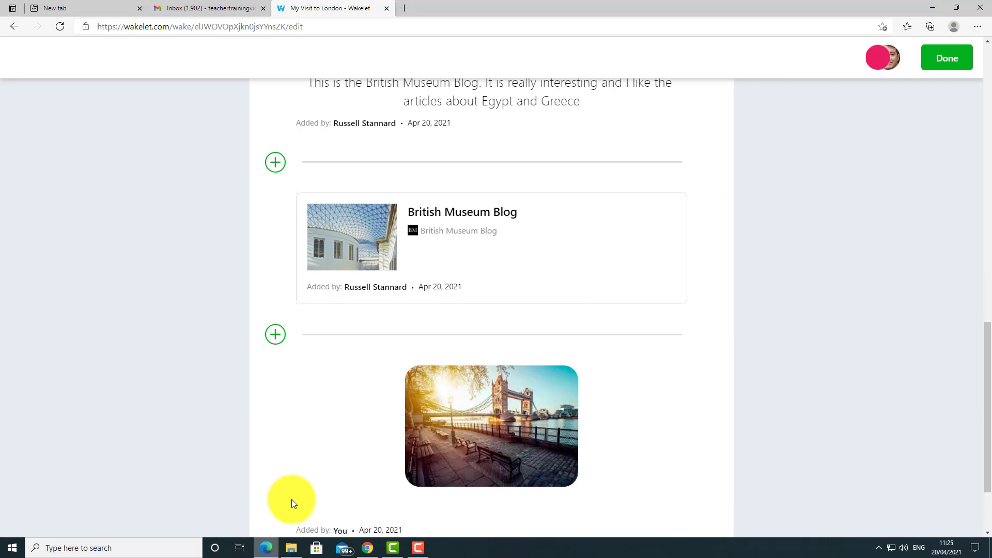
pyautogui.click(60, 26)
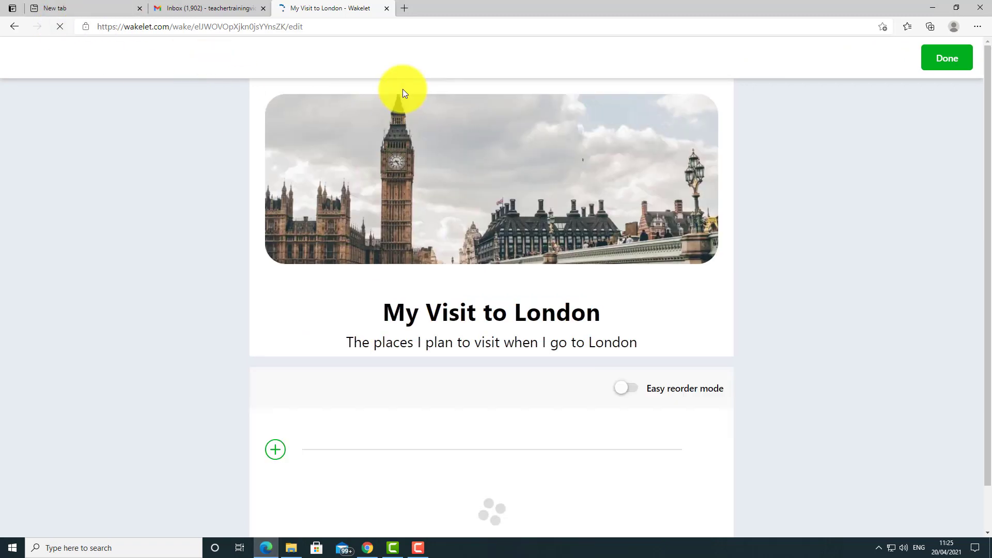
pyautogui.scroll(-7, 982, 248)
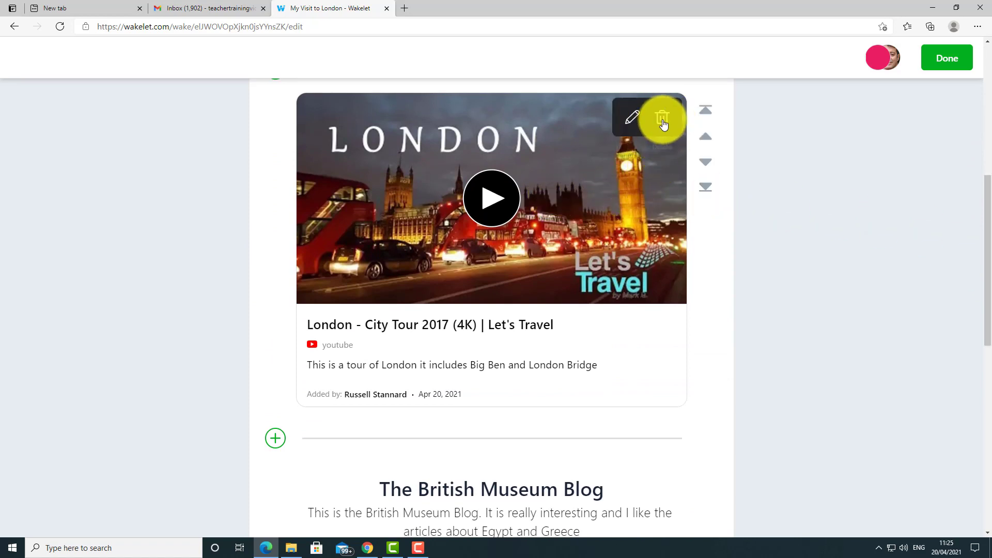
# Switch to Google Chrome and open the settings of the London collection.
pyautogui.click(367, 547)
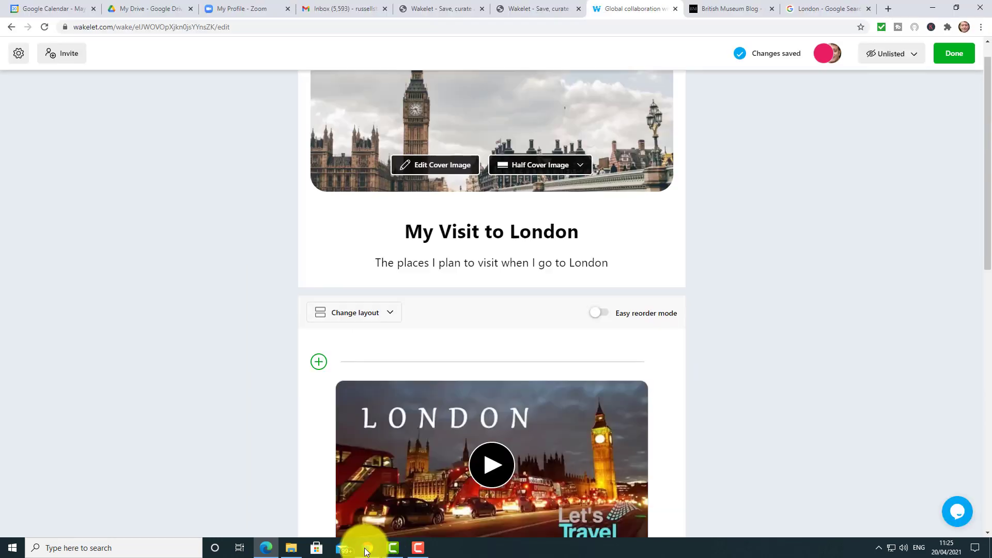
pyautogui.click(18, 53)
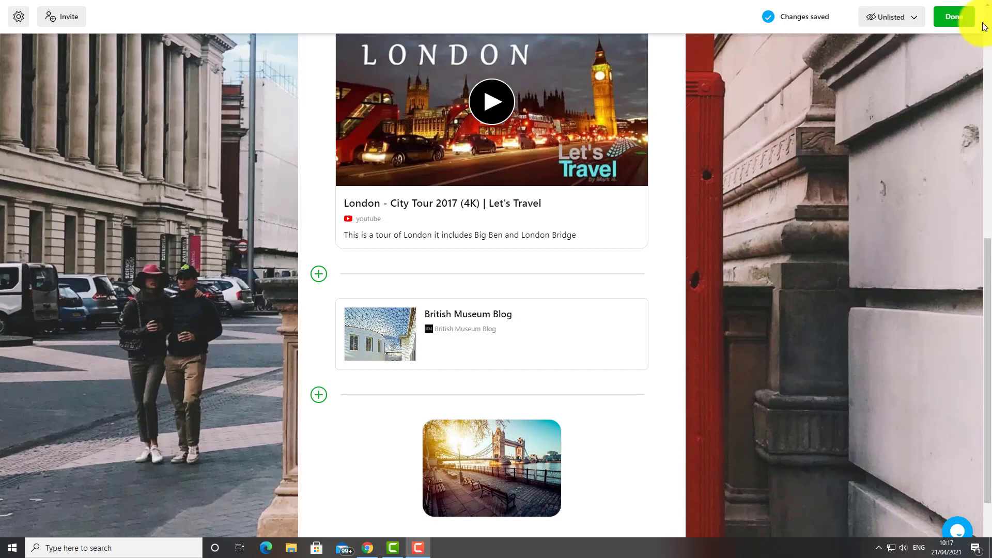
# Review the collection's visibility options, choose Unlisted and finish editing the collection.
pyautogui.click(917, 22)
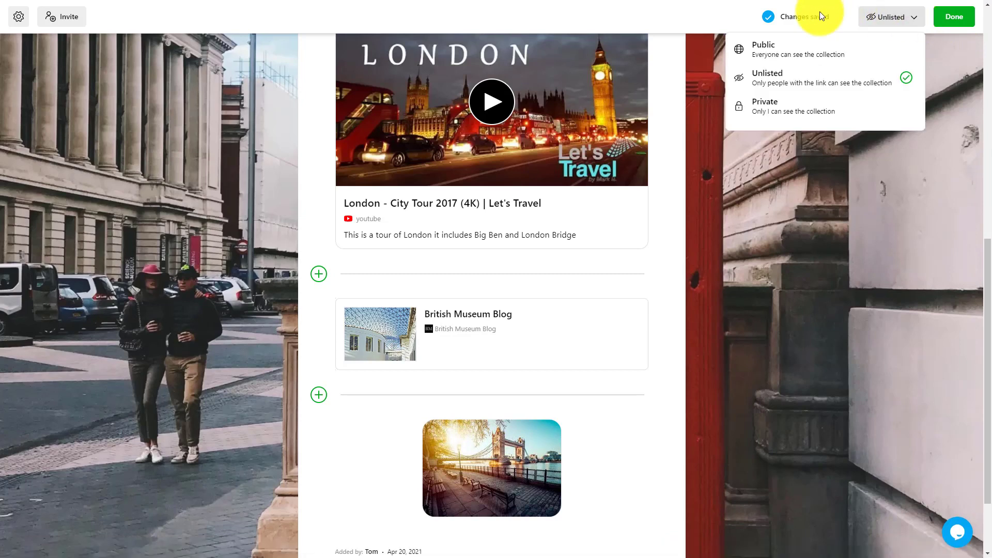
pyautogui.click(777, 78)
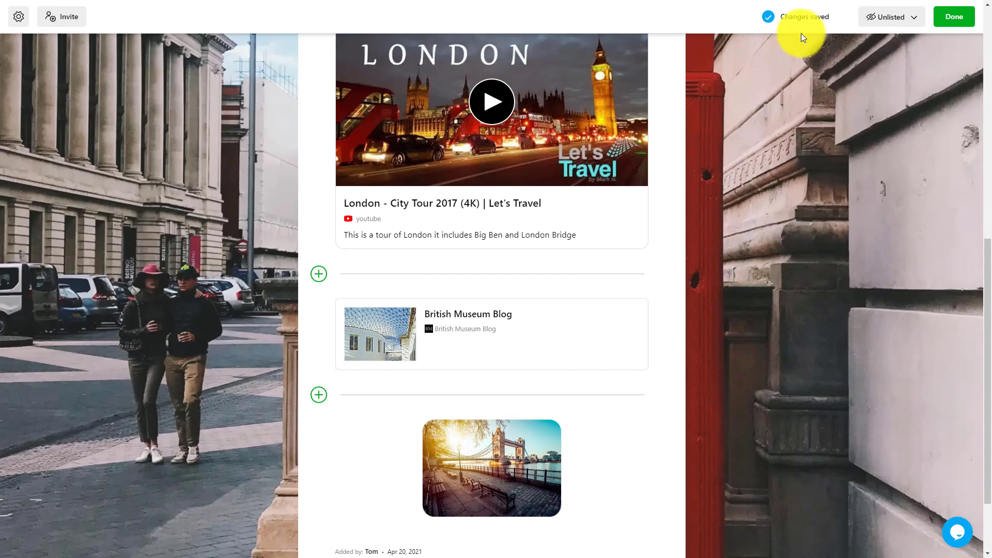
pyautogui.click(911, 19)
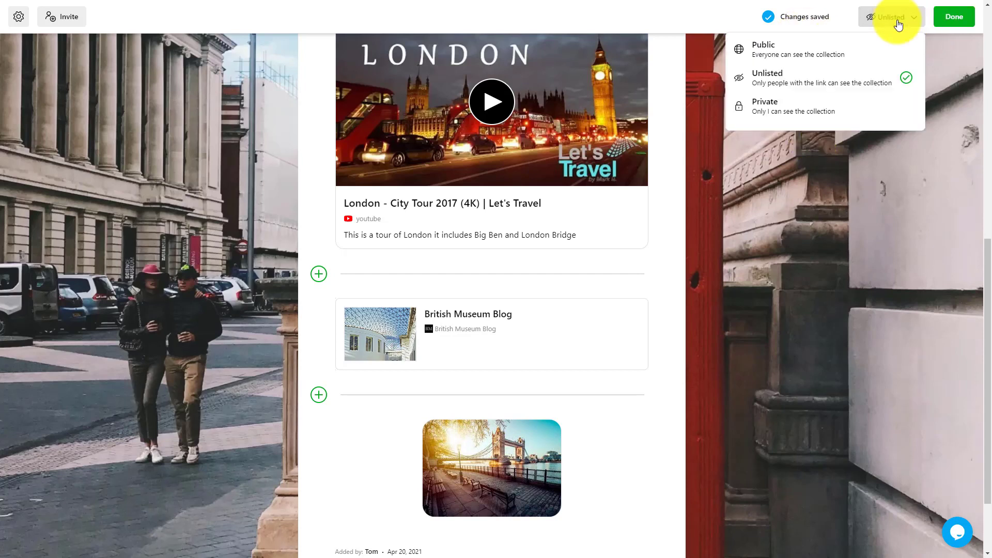
pyautogui.click(769, 77)
pyautogui.click(822, 193)
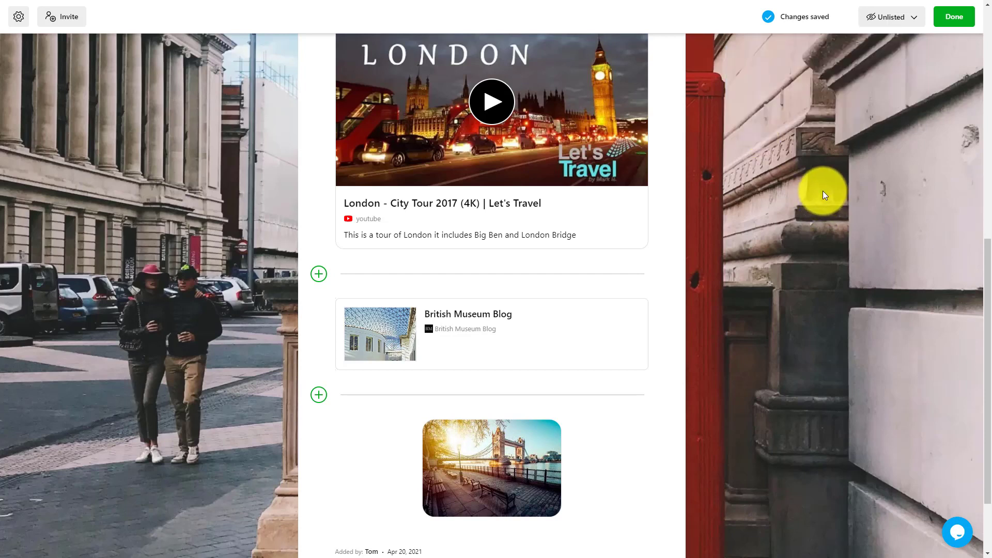
pyautogui.click(953, 16)
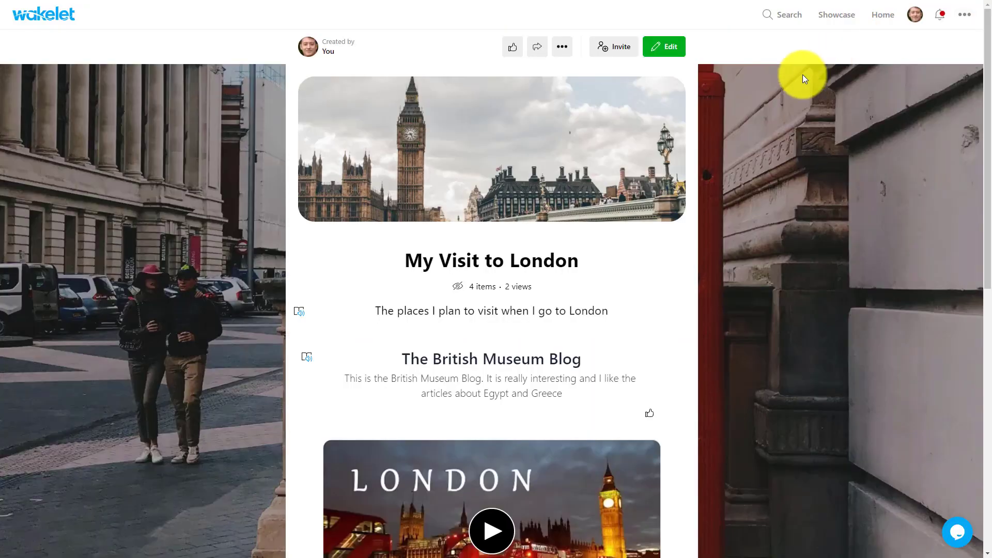
# Examine the collection's sharing options and close them.
pyautogui.click(538, 48)
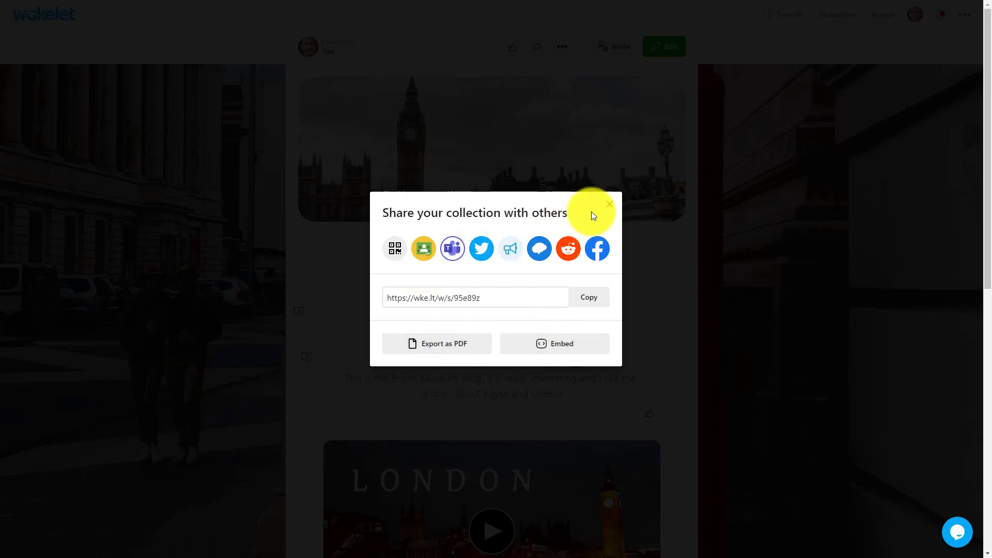
pyautogui.click(609, 204)
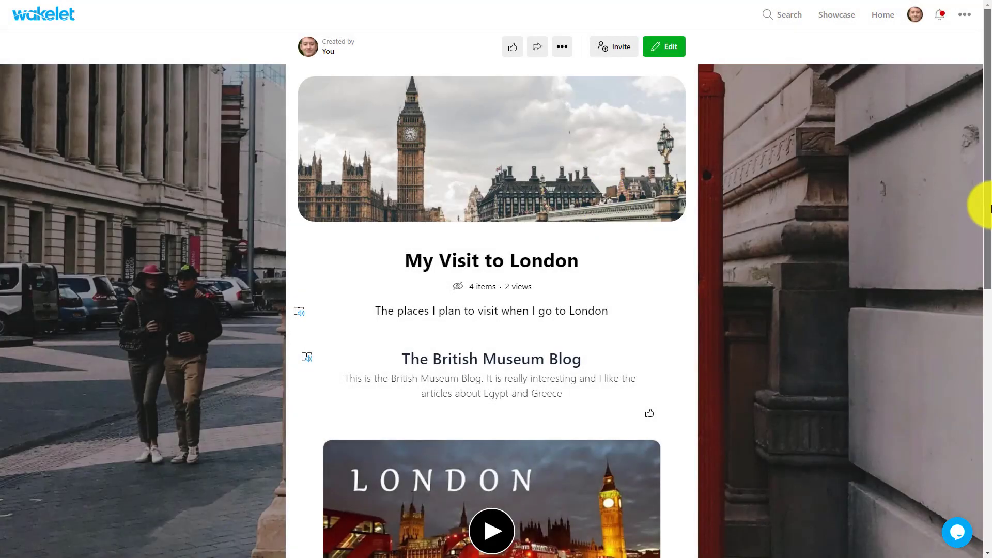
# Look through the published collection's items and reopen the collection for editing.
pyautogui.moveTo(989, 208); pyautogui.dragTo(990, 406)
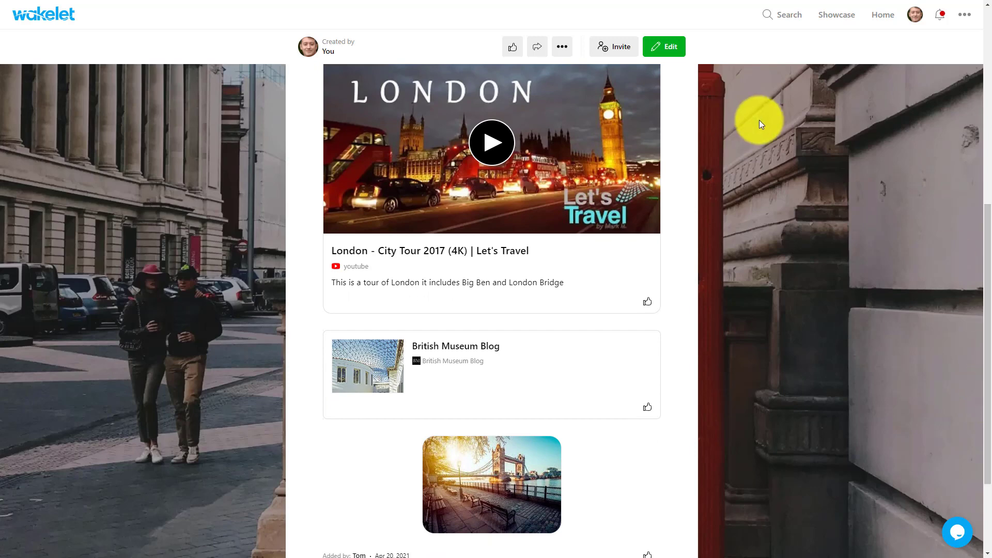
pyautogui.click(667, 48)
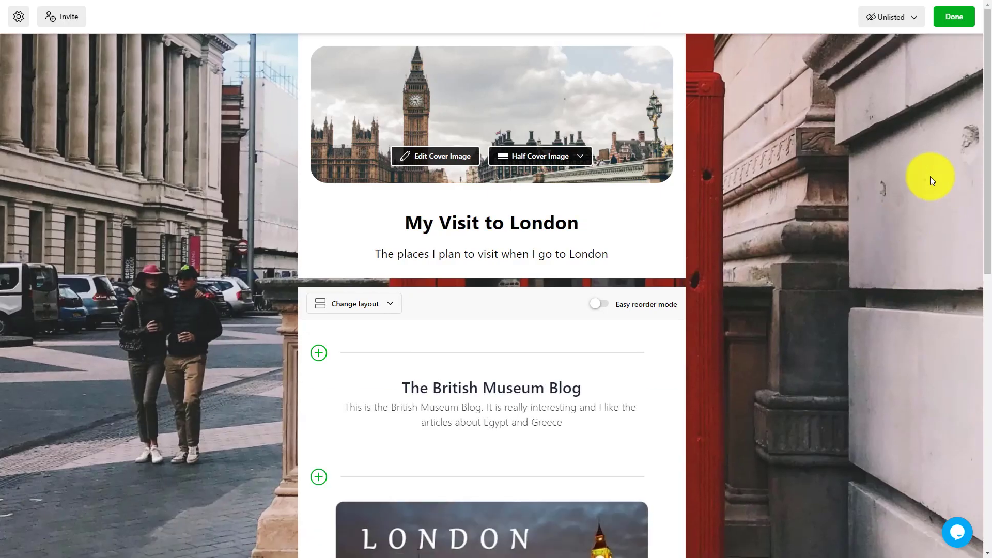
# Open the add-item bar above The British Museum Blog text and view the additional content sources.
pyautogui.click(319, 353)
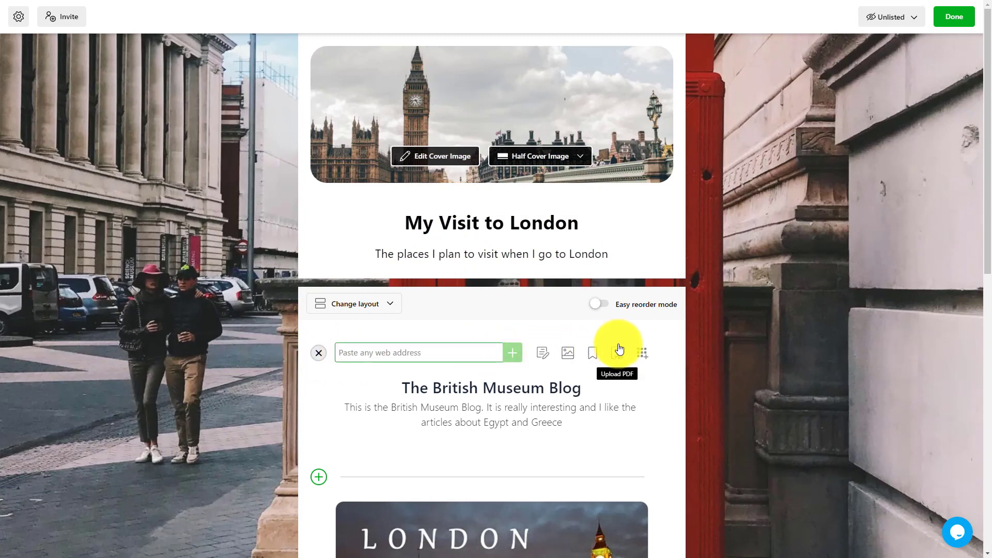
pyautogui.click(646, 355)
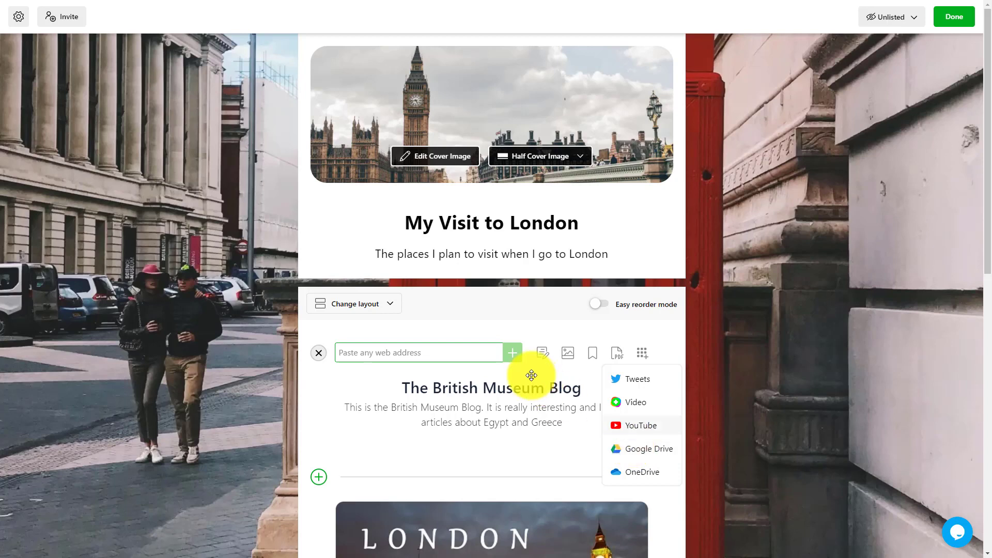
# Use easy reorder mode to move the London city tour video above The British Museum Blog text, and leave the mode.
pyautogui.click(601, 304)
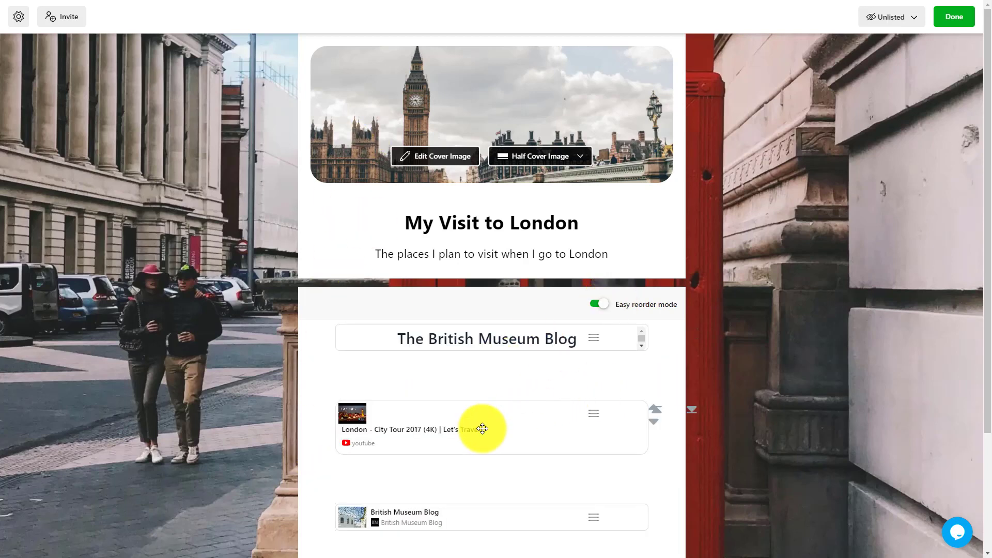
pyautogui.moveTo(481, 426)
pyautogui.mouseDown()
pyautogui.moveTo(472, 408)
pyautogui.moveTo(479, 420)
pyautogui.mouseUp()
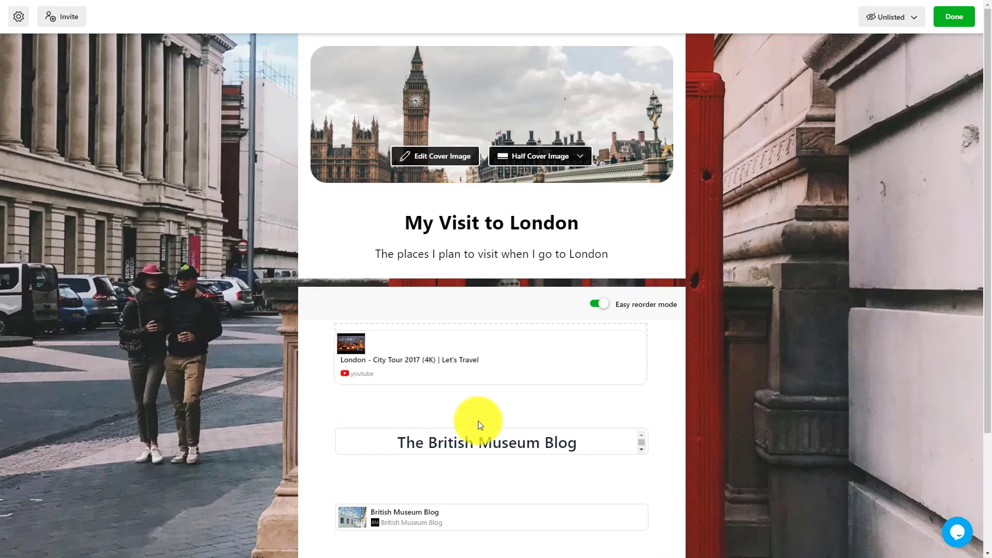
pyautogui.click(596, 306)
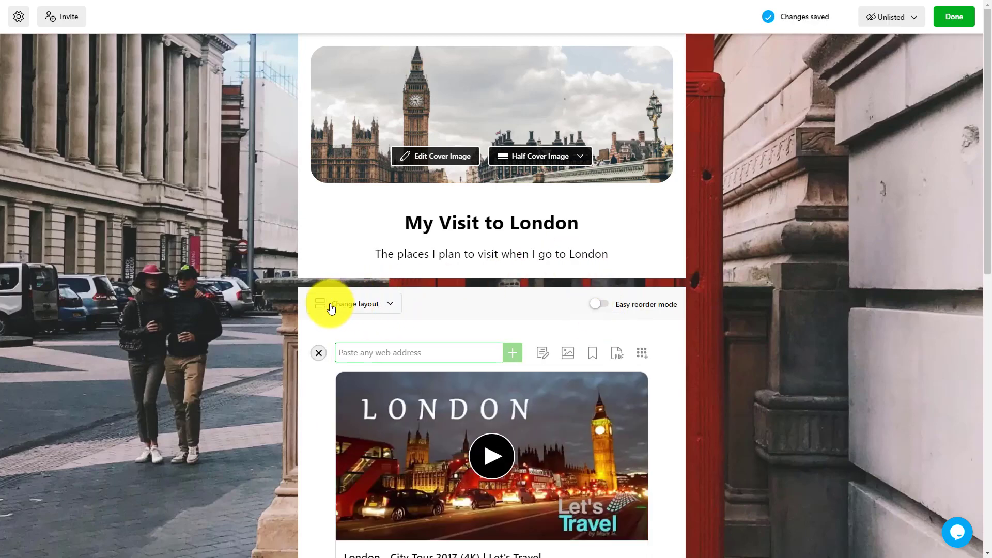
# Review the collection's layout options and choose the Mood Board layout.
pyautogui.click(388, 307)
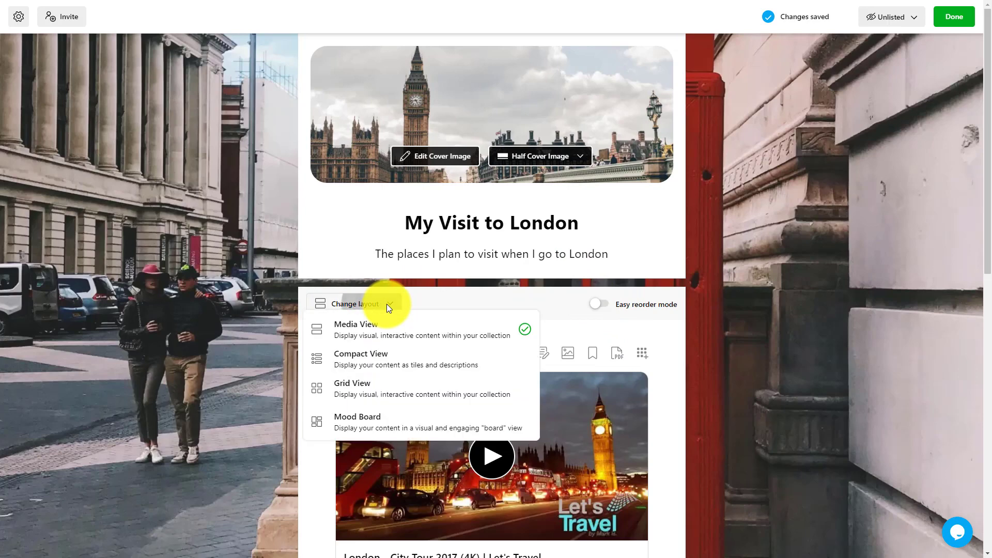
pyautogui.click(351, 329)
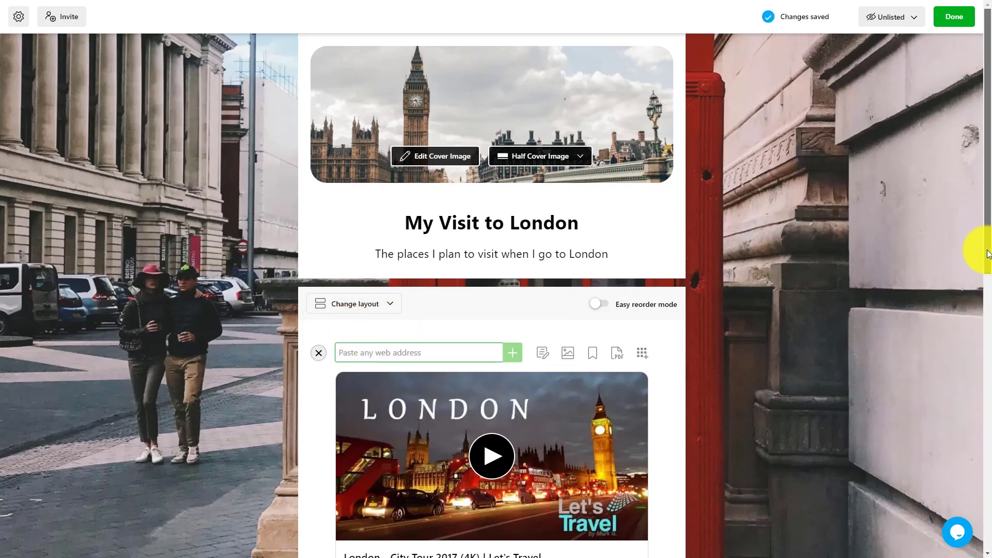
pyautogui.moveTo(979, 249); pyautogui.dragTo(978, 306)
pyautogui.click(394, 184)
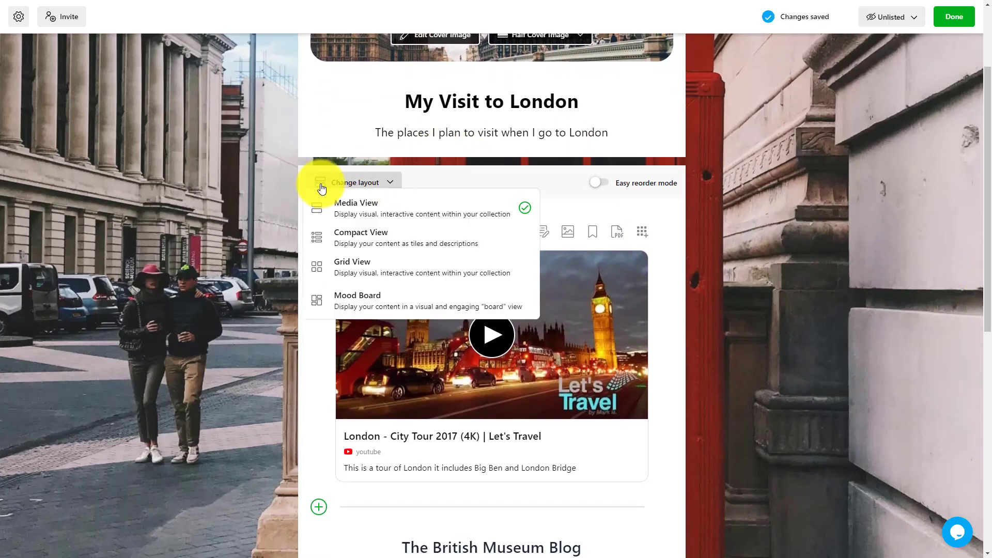
pyautogui.click(350, 300)
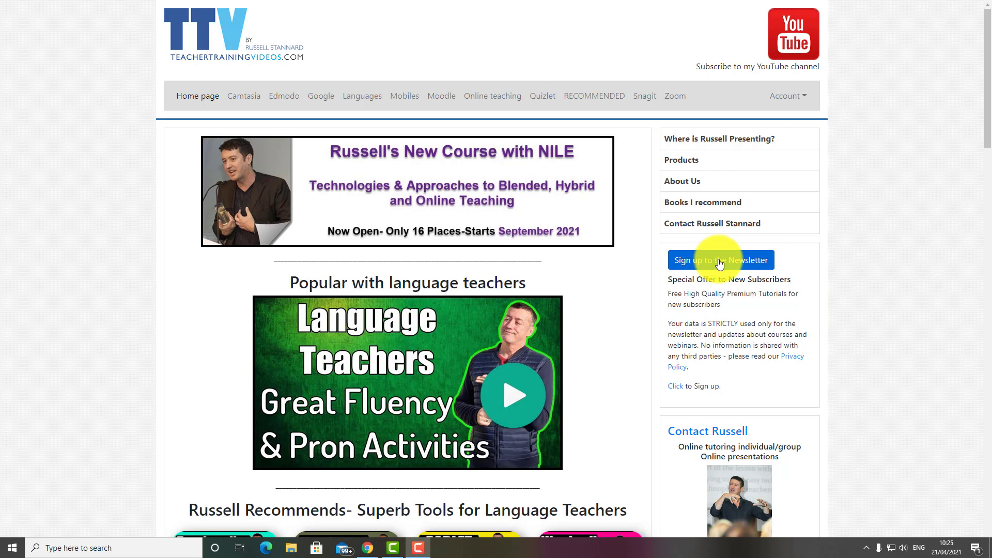
pyautogui.click(791, 31)
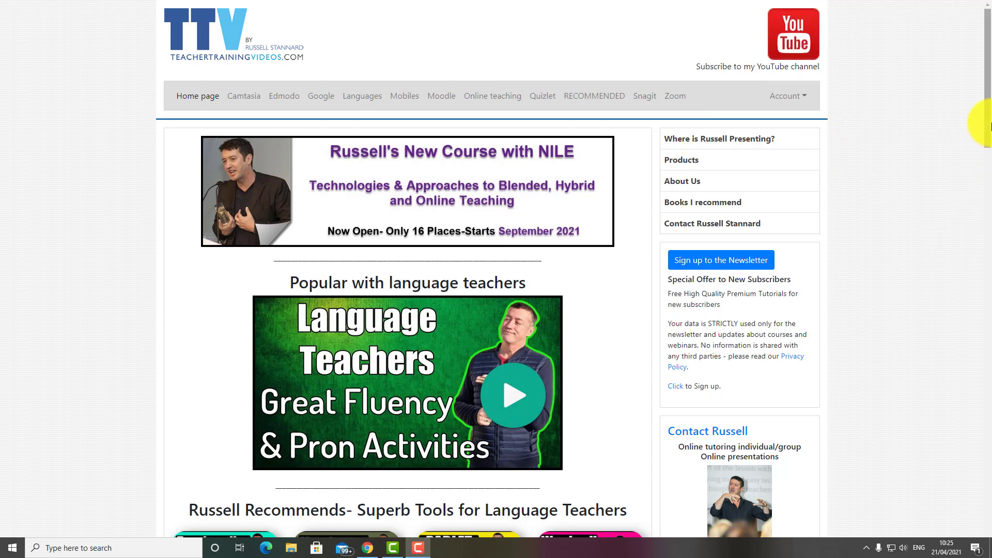
pyautogui.scroll(-3, 990, 60)
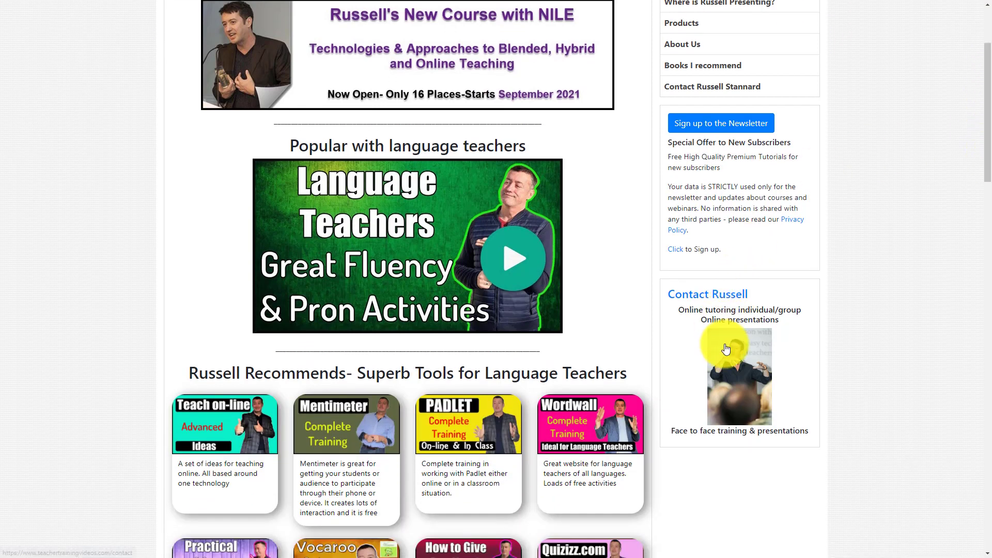